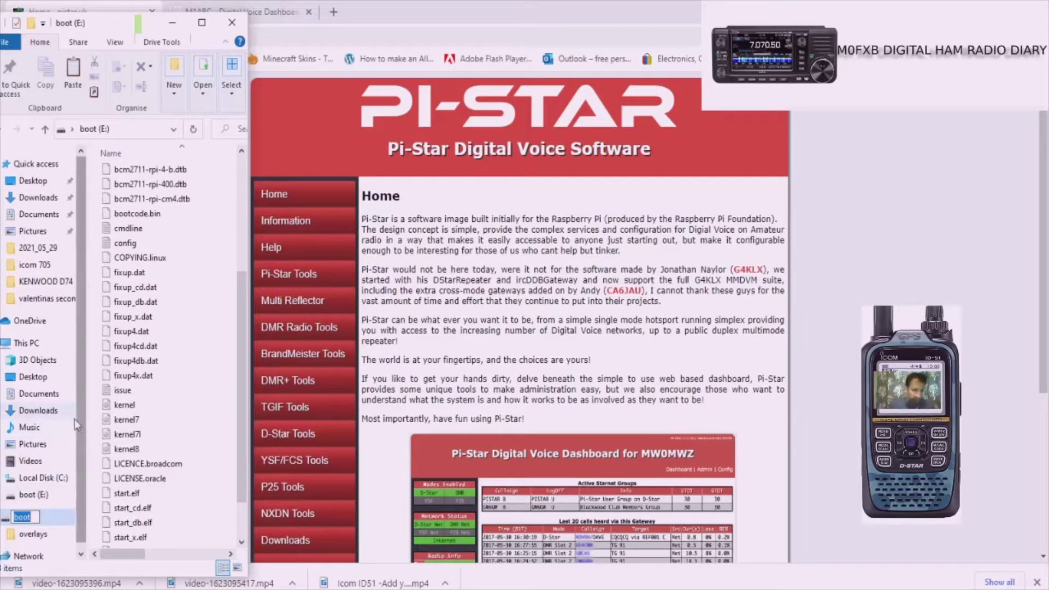
# Step: Confirm the new name so the SD card's boot drive reads BOOT (E:)
pyautogui.press('Return')
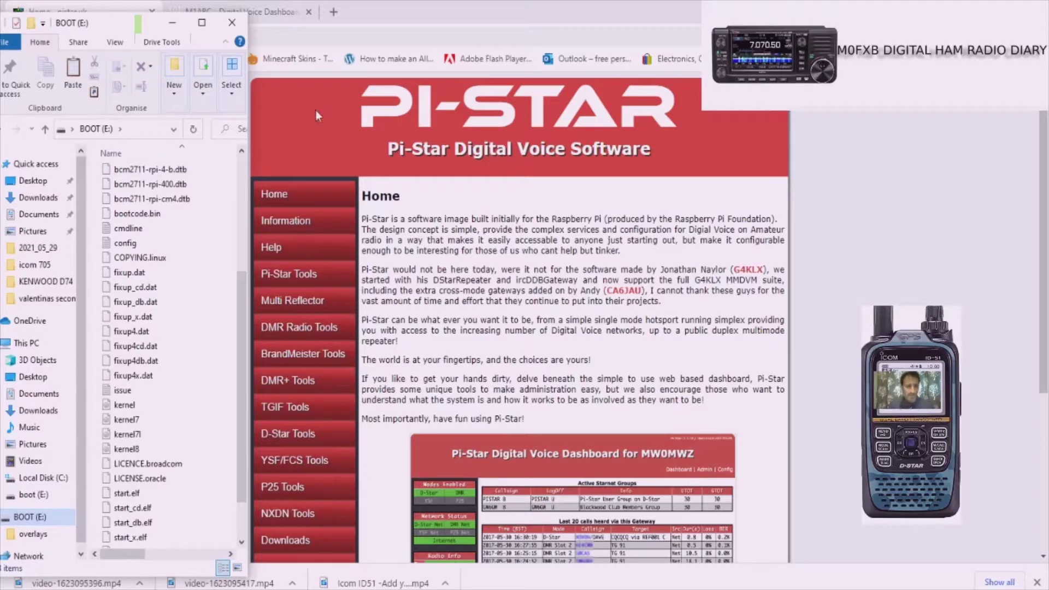
# Step: Minimise File Explorer and go to the WiFi Builder page under Pi-Star Tools
pyautogui.click(307, 132)
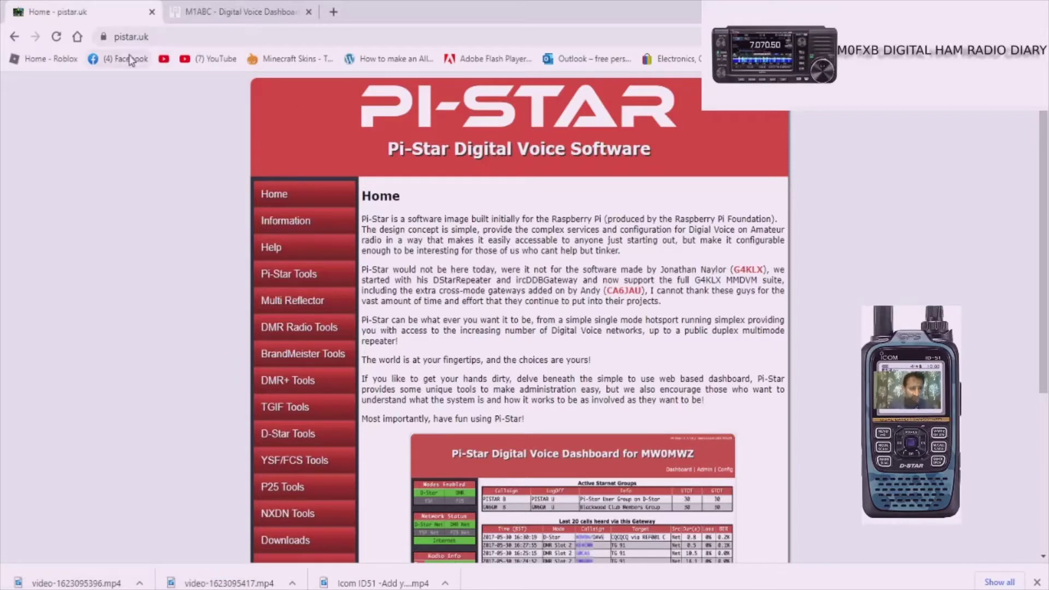
pyautogui.moveTo(307, 326)
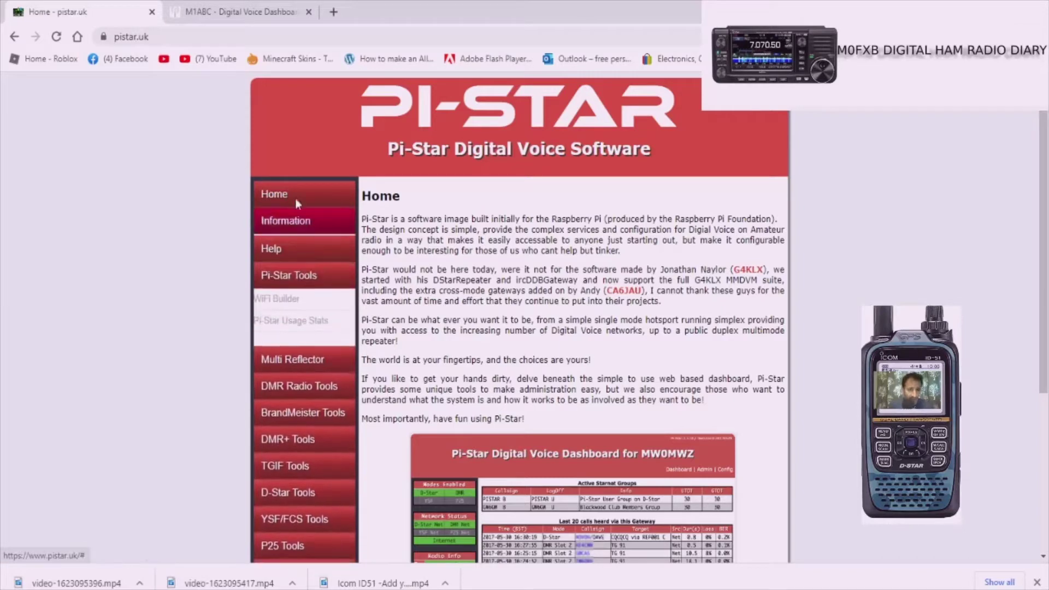
pyautogui.moveTo(294, 224)
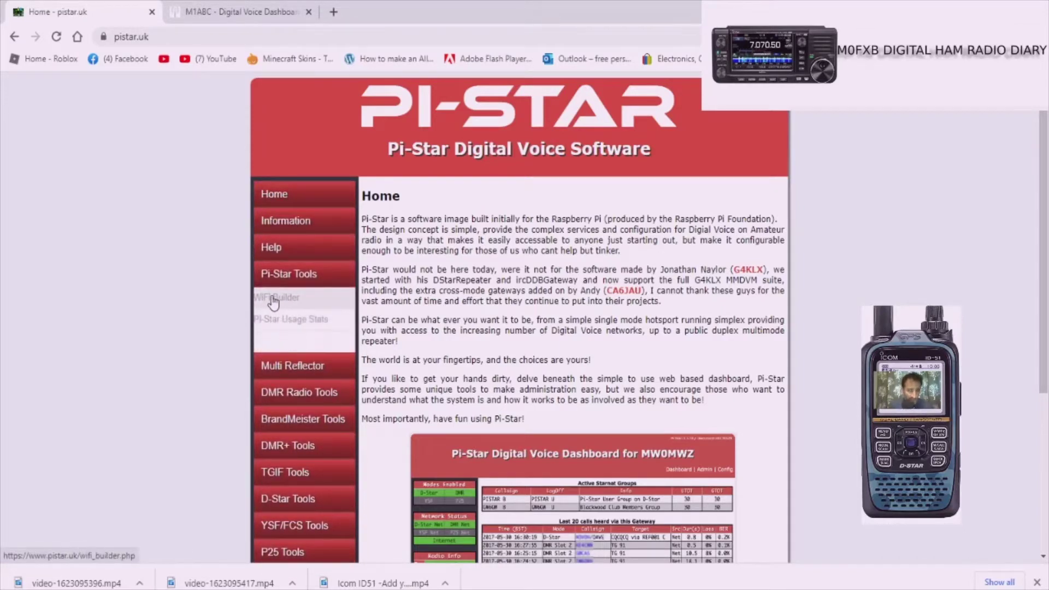
pyautogui.click(272, 300)
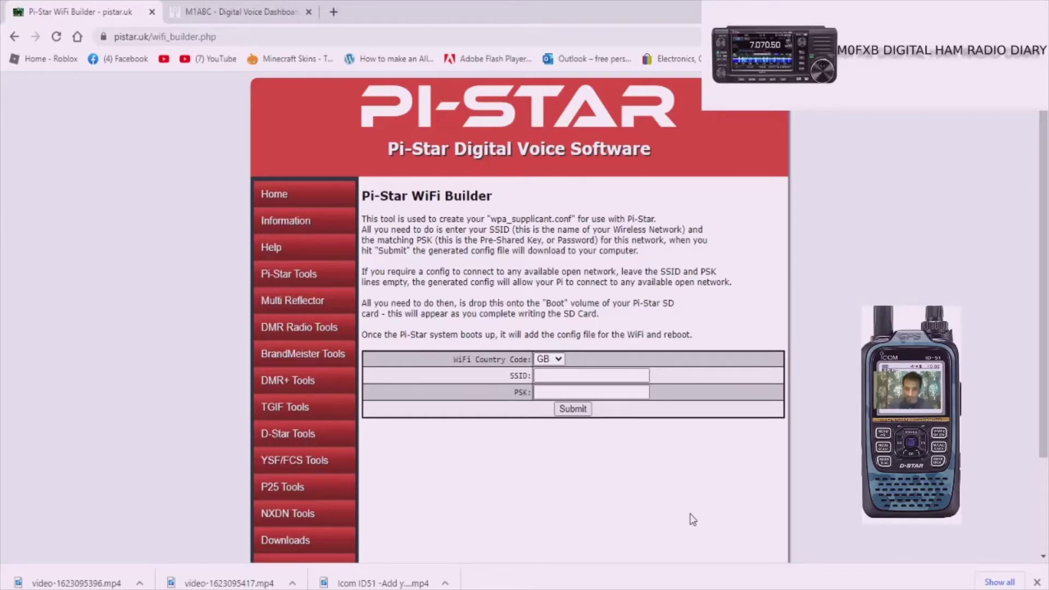
# Step: Enter SSID MYHOME and the network passkey, then submit to download the WiFi config
pyautogui.click(563, 374)
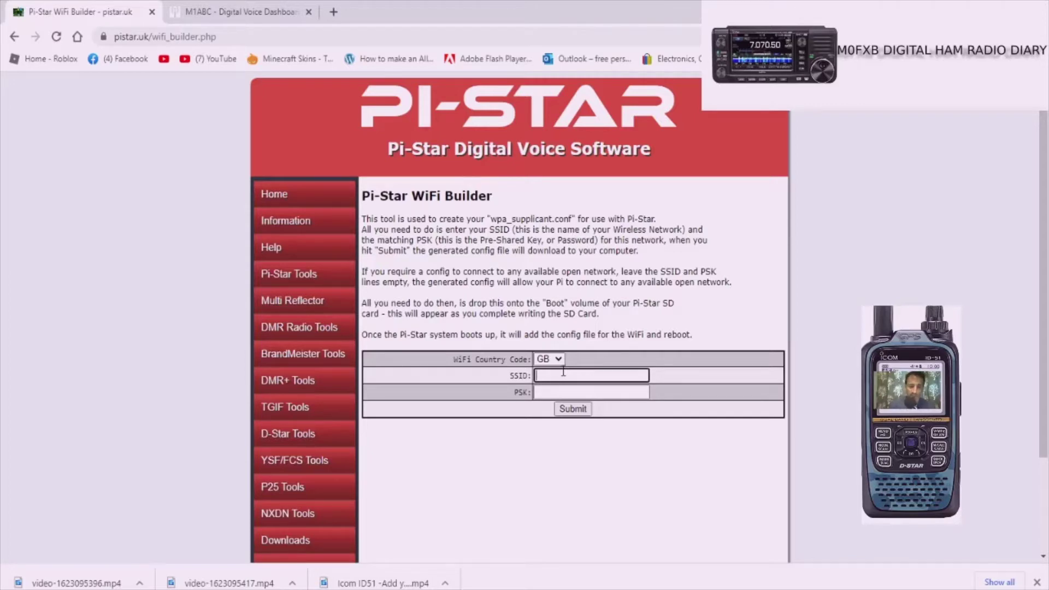
pyautogui.write('MYHOME')
pyautogui.click(580, 392)
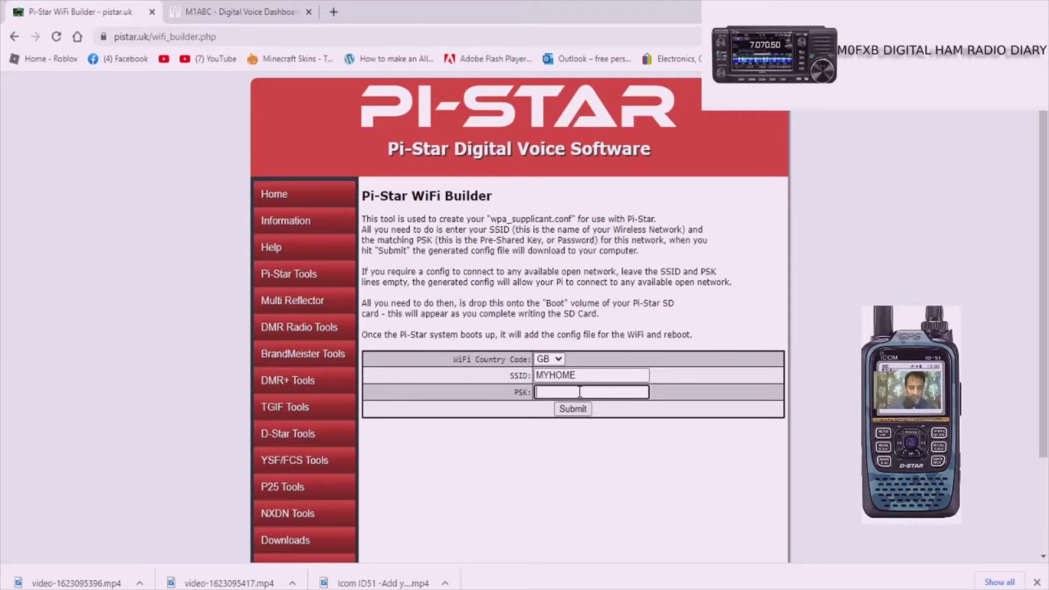
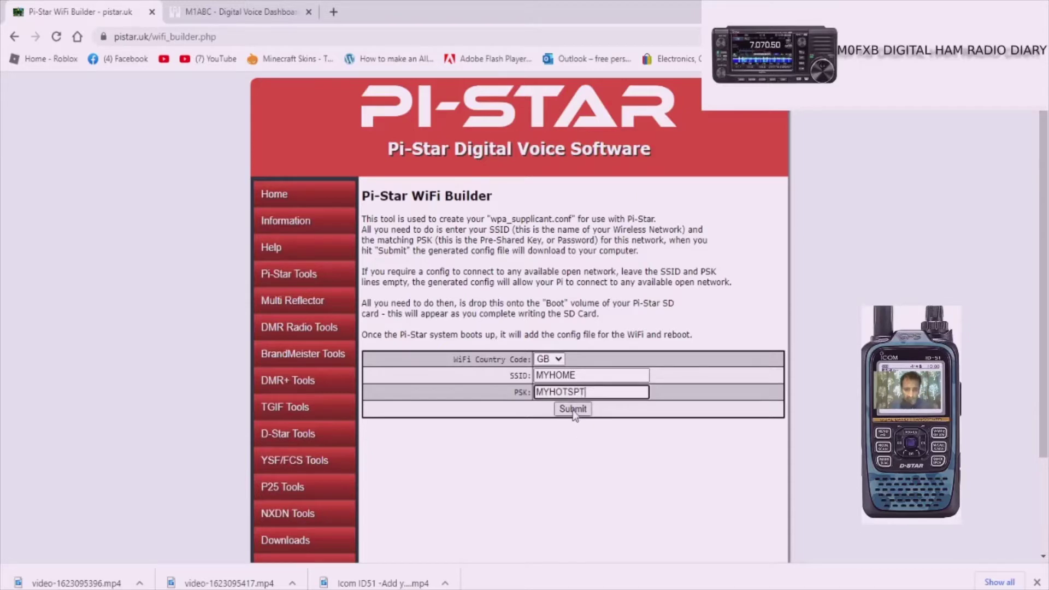
pyautogui.click(574, 413)
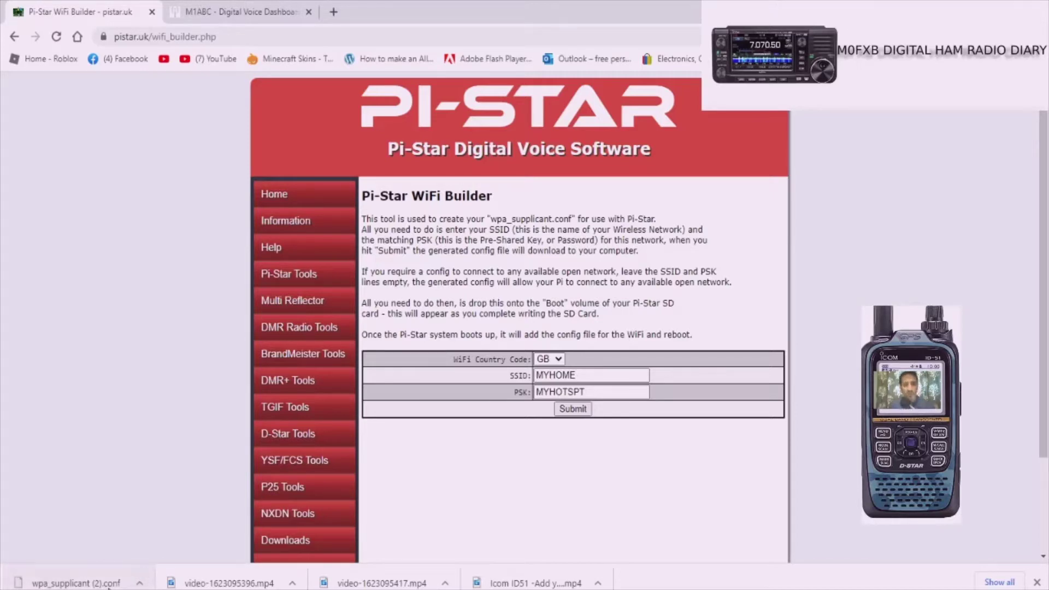
# Step: Copy the downloaded wpa_supplicant (2).conf from its folder and paste it onto BOOT (E:)
pyautogui.click(140, 583)
pyautogui.click(197, 536)
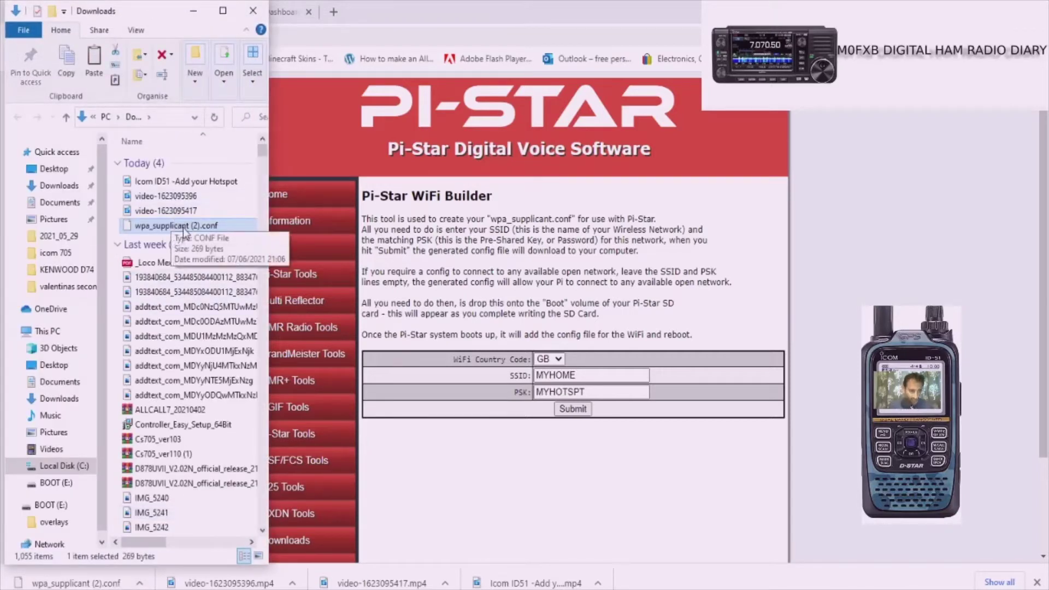
pyautogui.rightClick(184, 227)
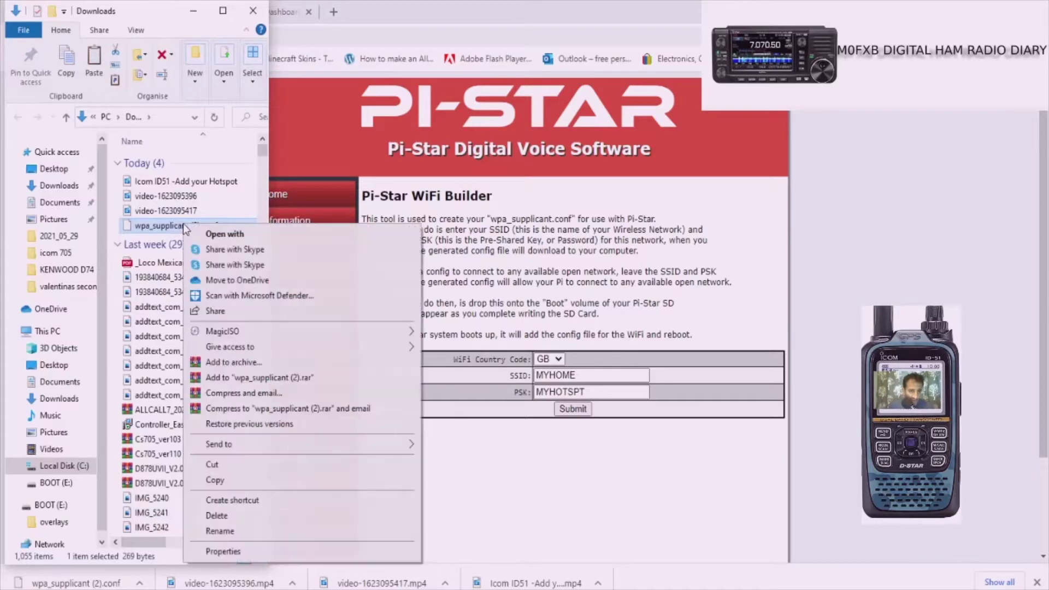
pyautogui.click(240, 482)
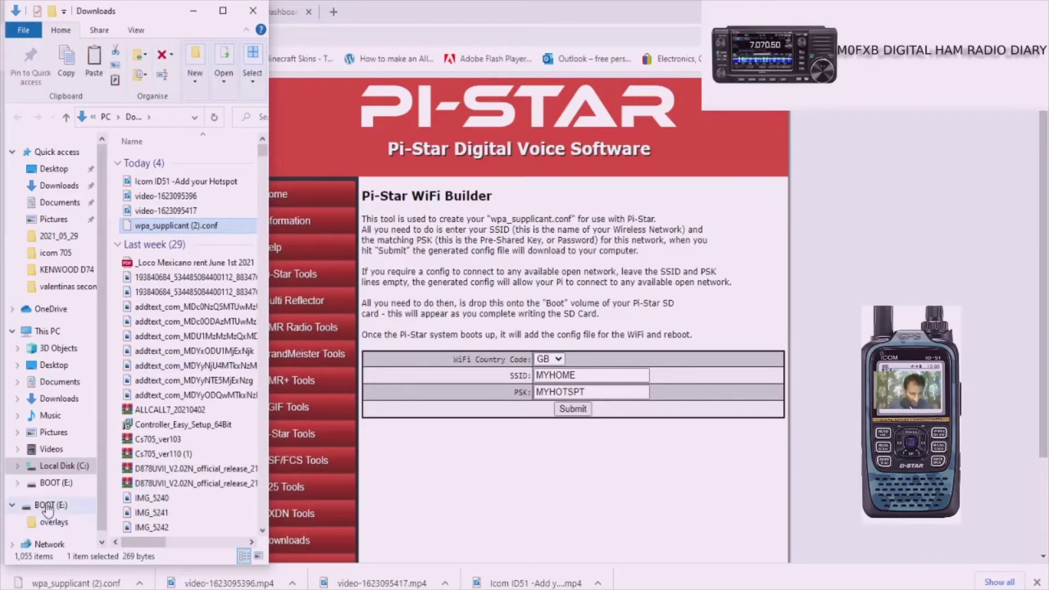
pyautogui.click(56, 483)
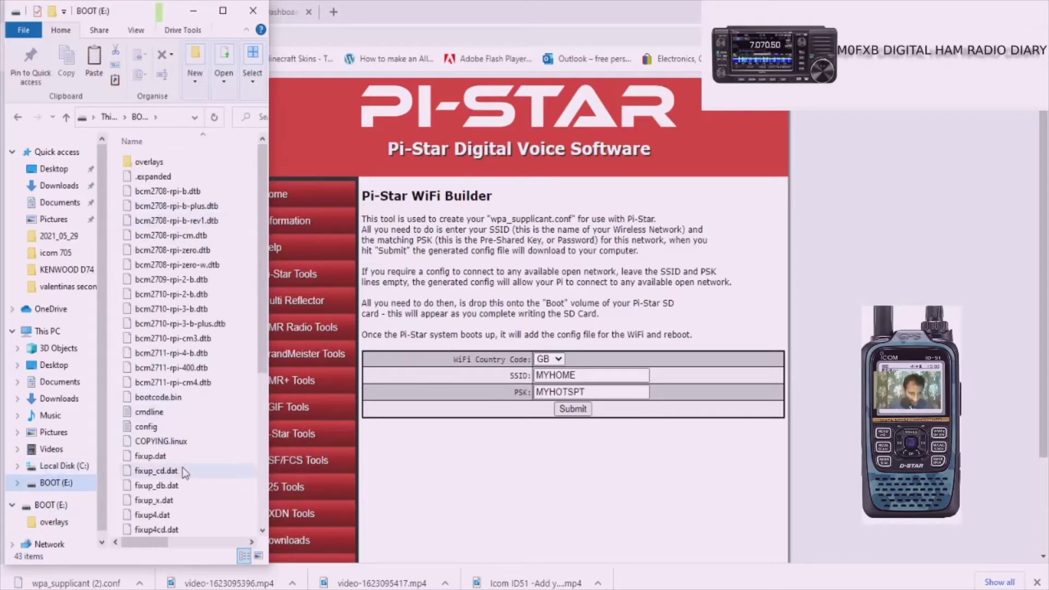
pyautogui.rightClick(198, 422)
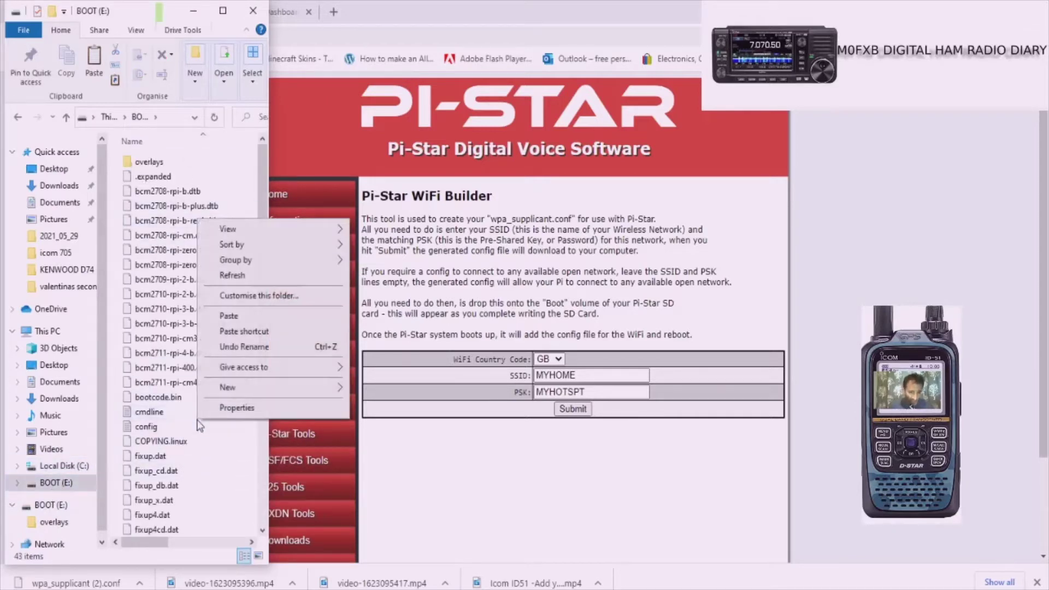
pyautogui.click(228, 317)
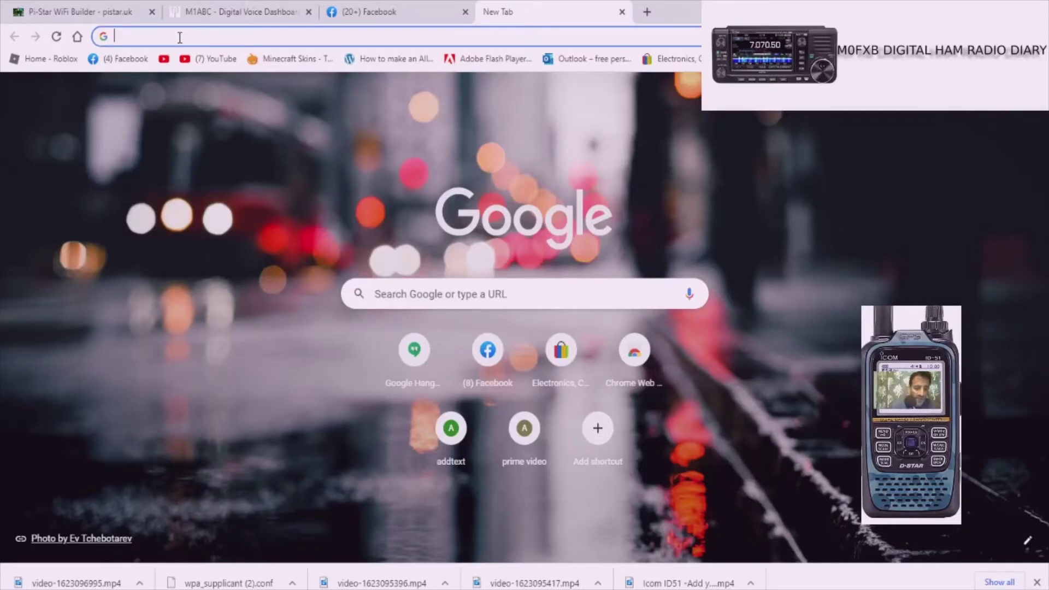
# Step: Go to pi-star.local/ and open the Pi-Star dashboard from the suggestion
pyautogui.write('p')
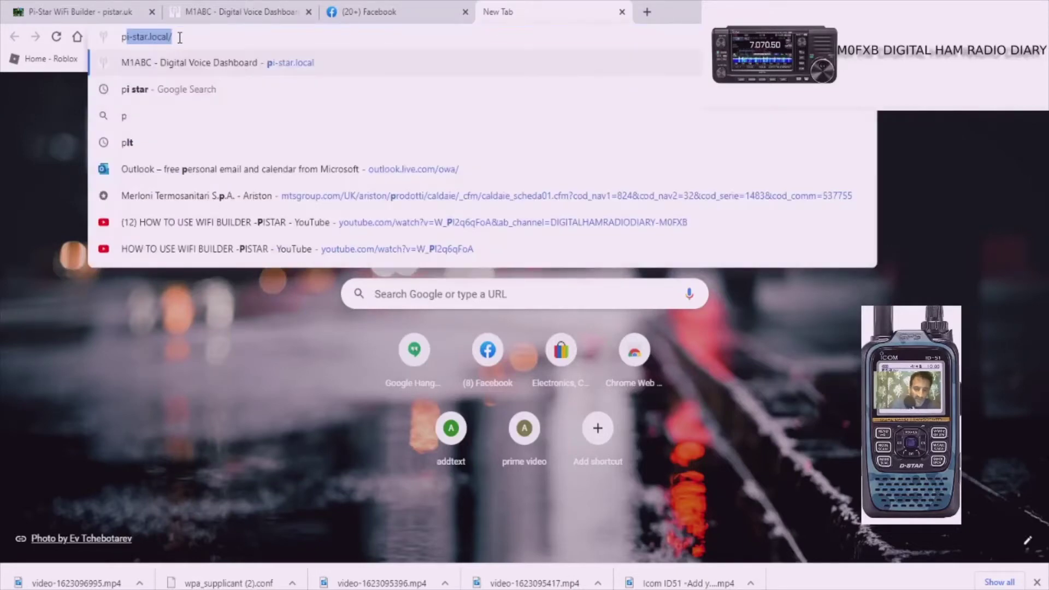
pyautogui.write('i-st')
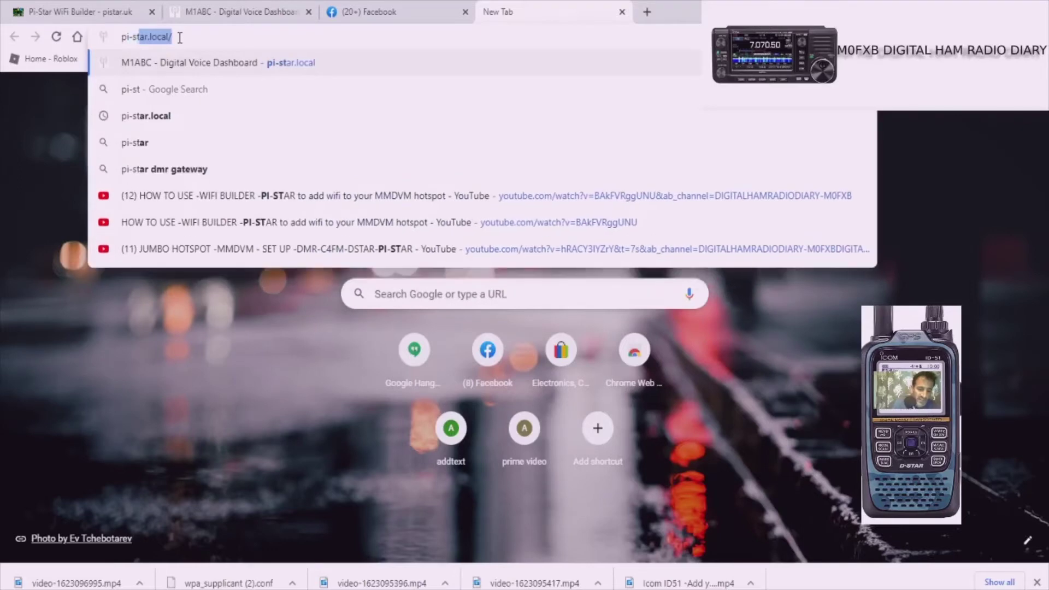
pyautogui.write('ar.local')
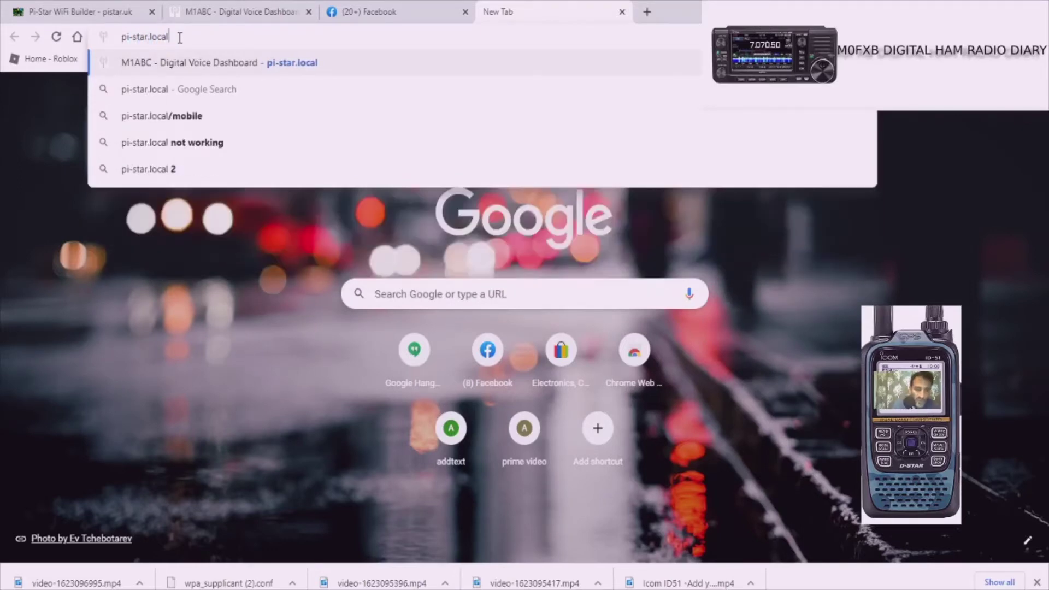
pyautogui.write('/')
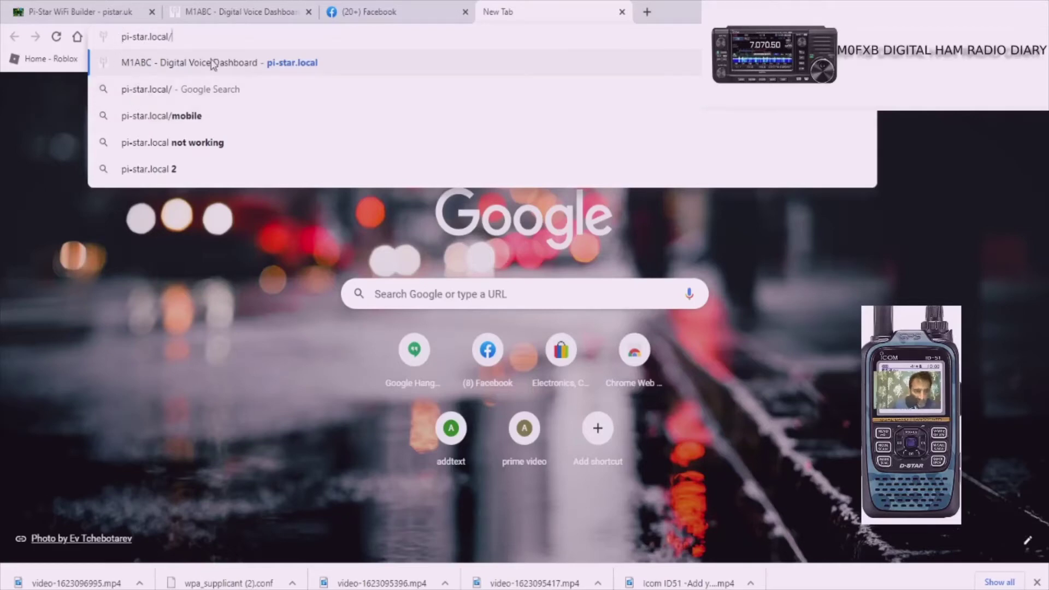
pyautogui.click(247, 69)
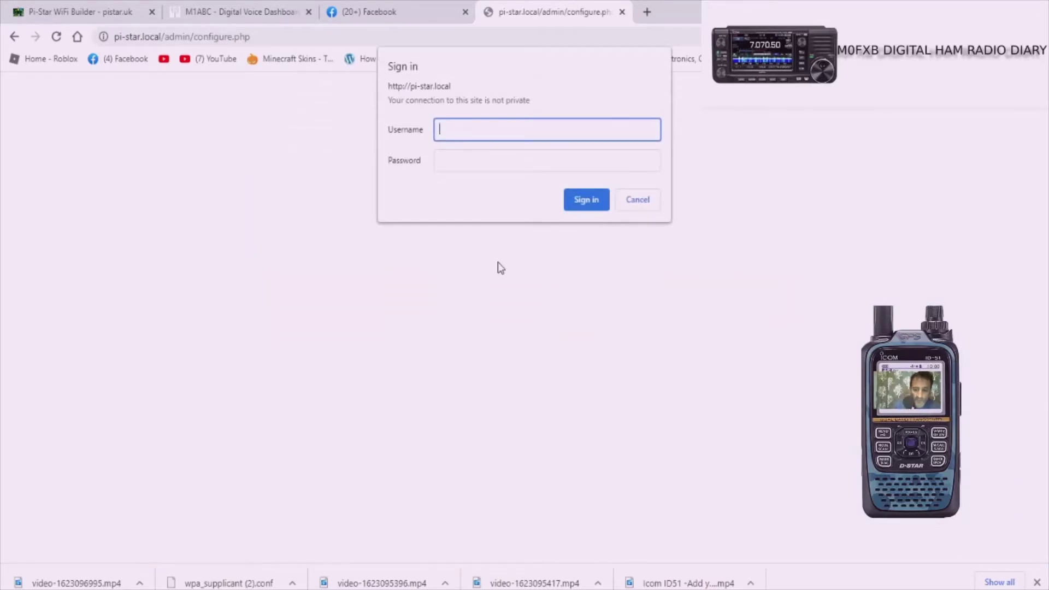
# Step: Sign in with the Pi-Star username and password to reach configure.php
pyautogui.write('pi-star')
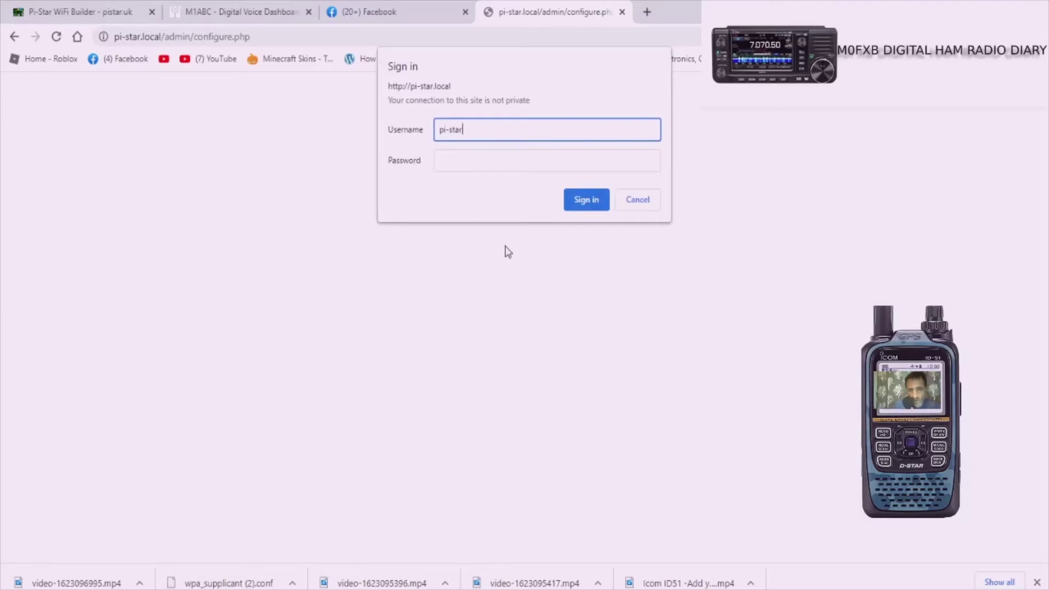
pyautogui.click(468, 156)
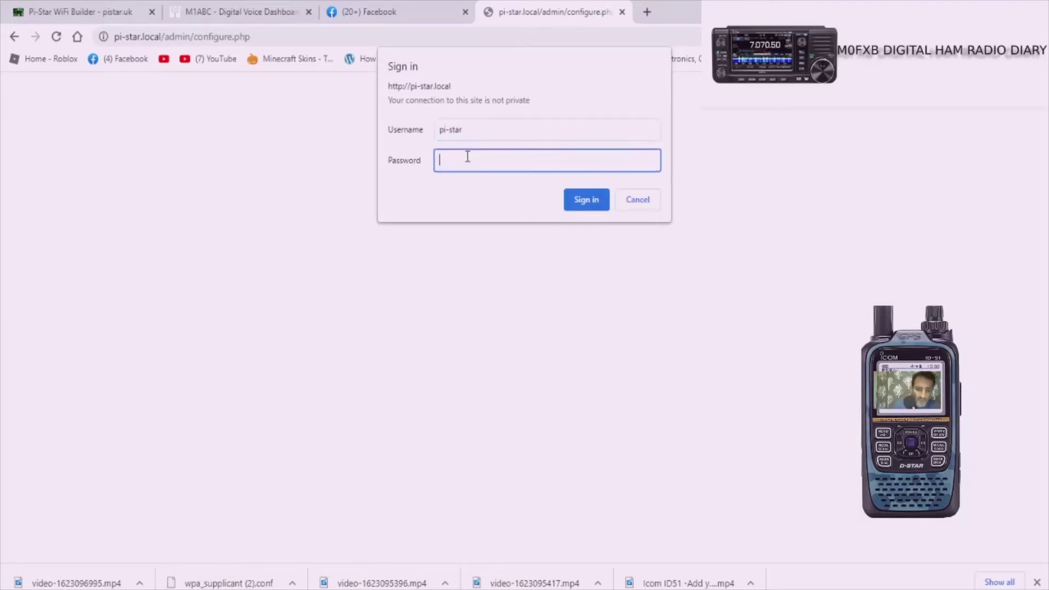
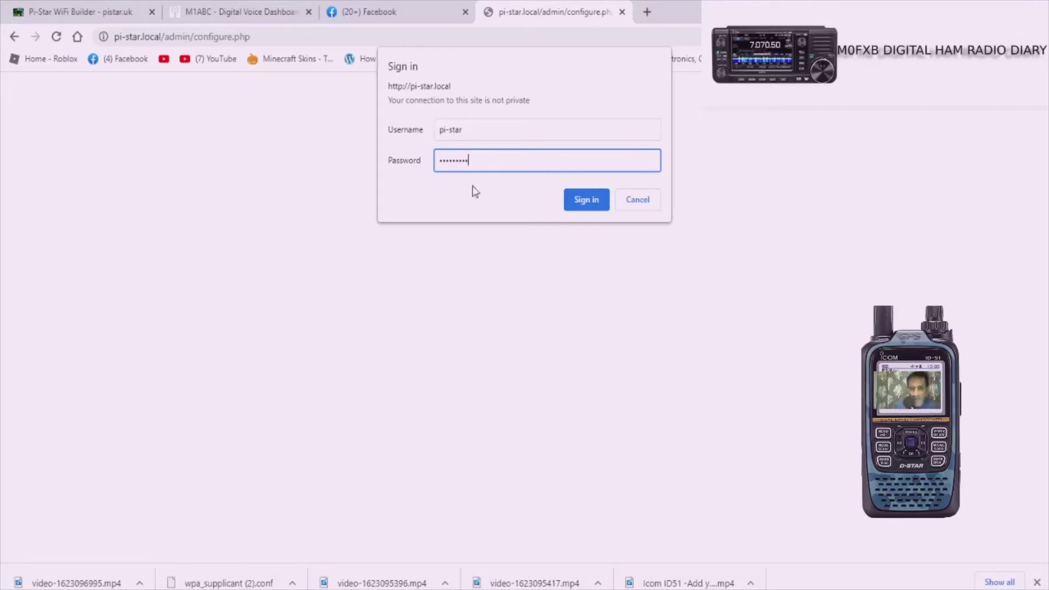
pyautogui.click(583, 200)
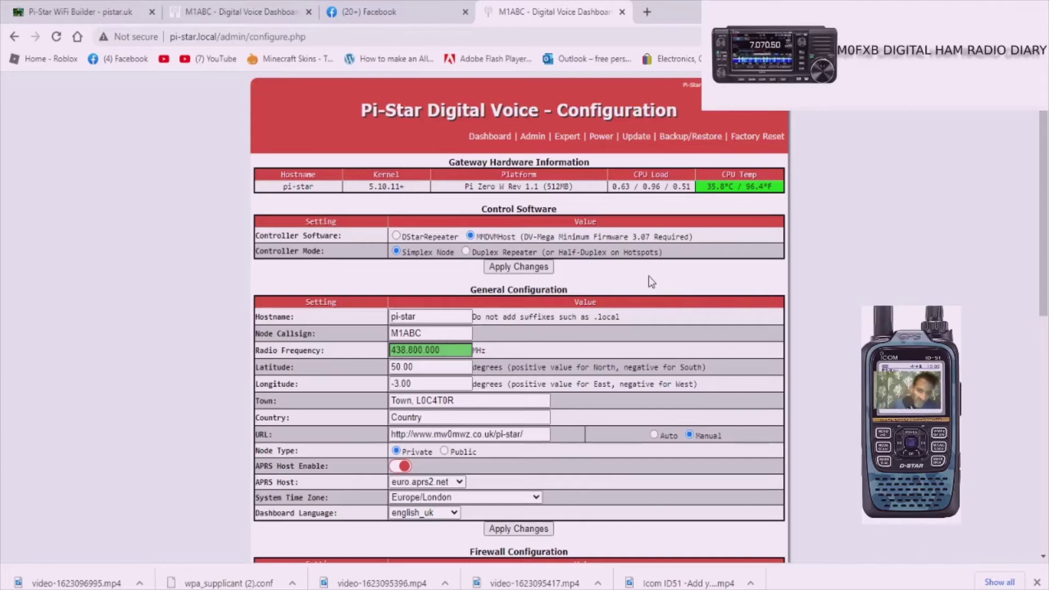
# Step: Enter the station's callsign as Node Callsign and change Radio Frequency to 433.550.000 MHz
pyautogui.scroll(-7, 648, 277)
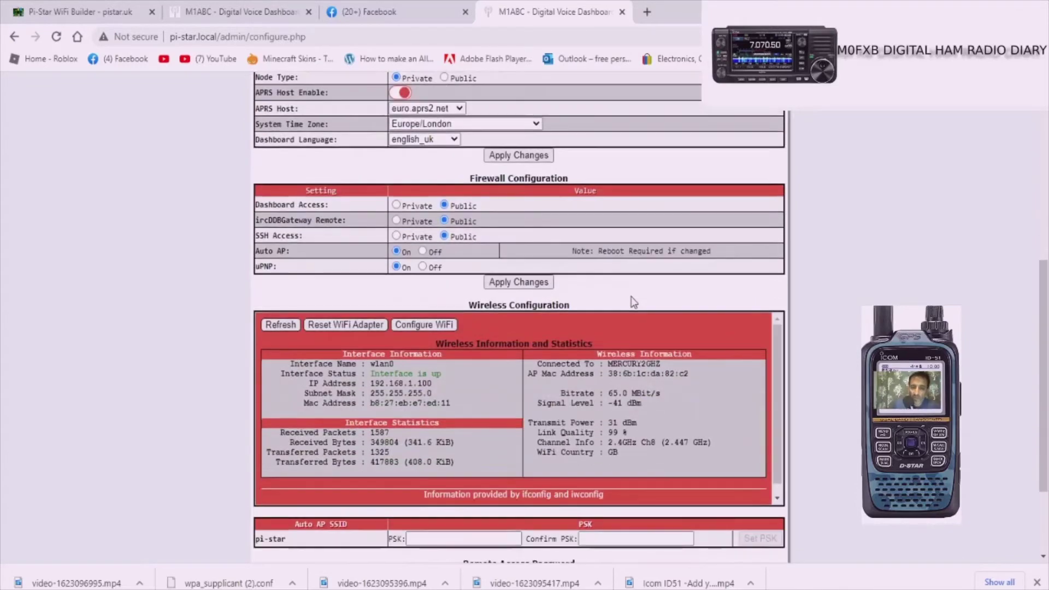
pyautogui.scroll(6, 634, 303)
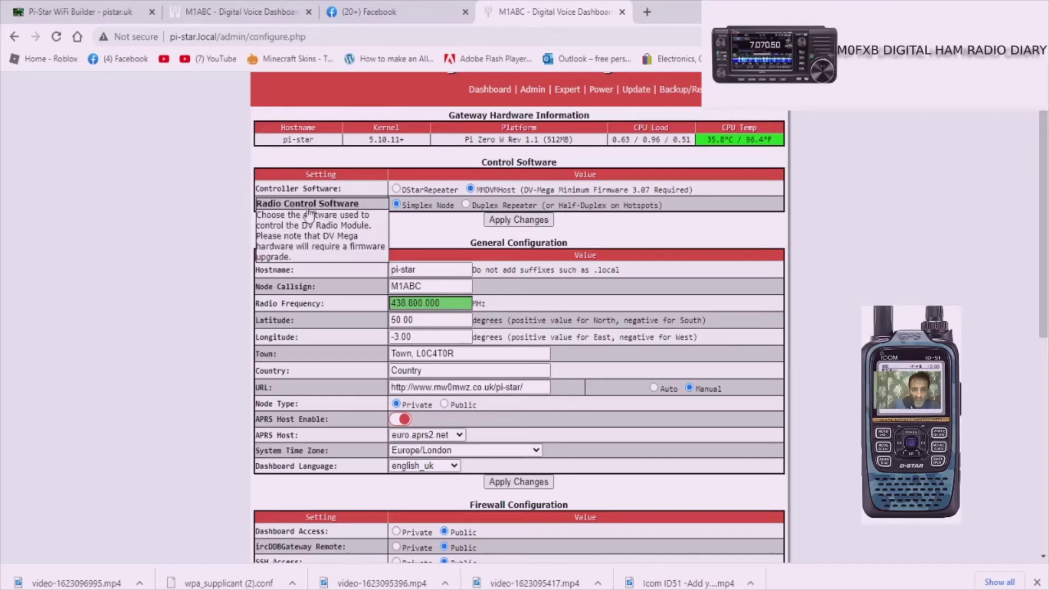
pyautogui.click(428, 286)
pyautogui.press('BackSpace')
pyautogui.press('BackSpace')
pyautogui.press('BackSpace')
pyautogui.press('BackSpace')
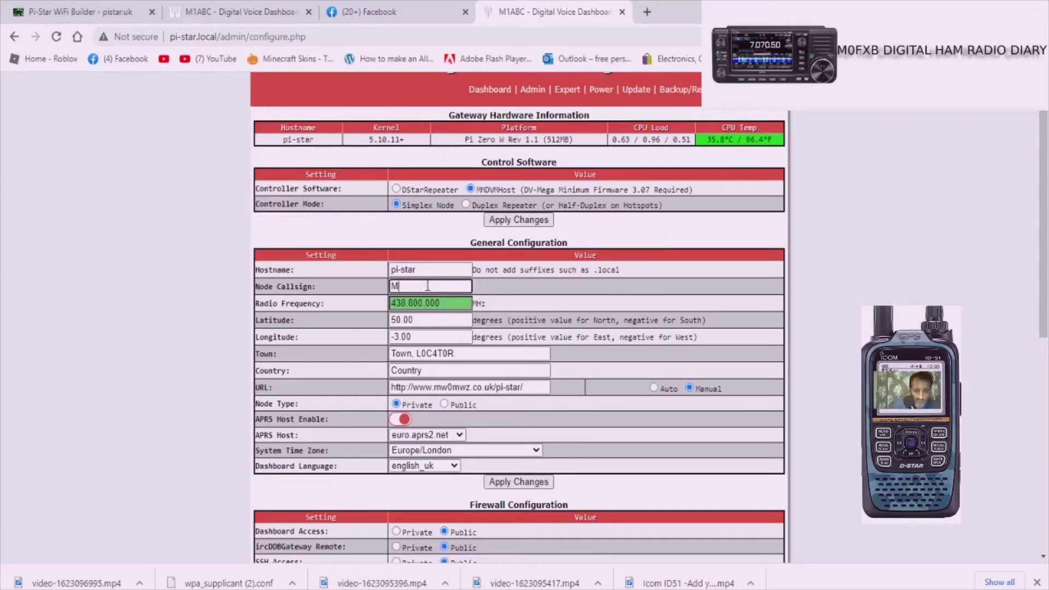
pyautogui.write('0fxb')
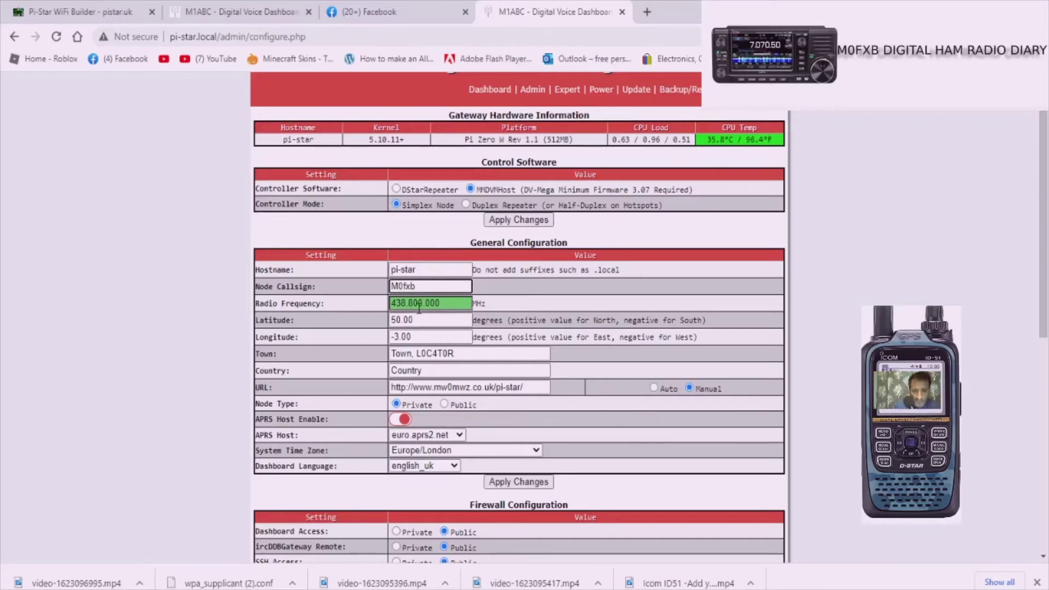
pyautogui.click(418, 304)
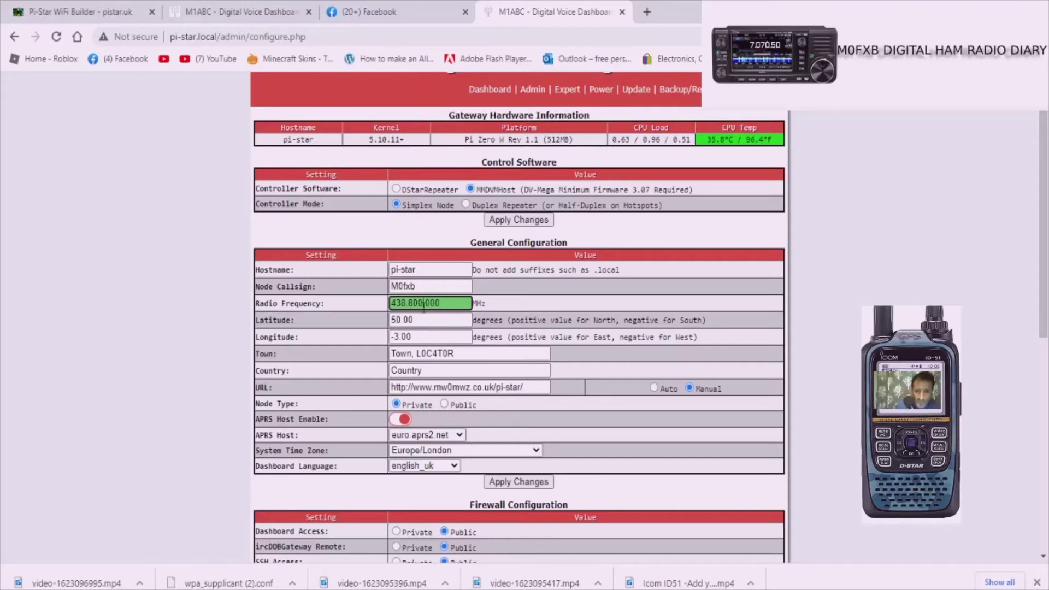
pyautogui.press('BackSpace')
pyautogui.press('BackSpace')
pyautogui.press('BackSpace')
pyautogui.press('BackSpace')
pyautogui.press('BackSpace')
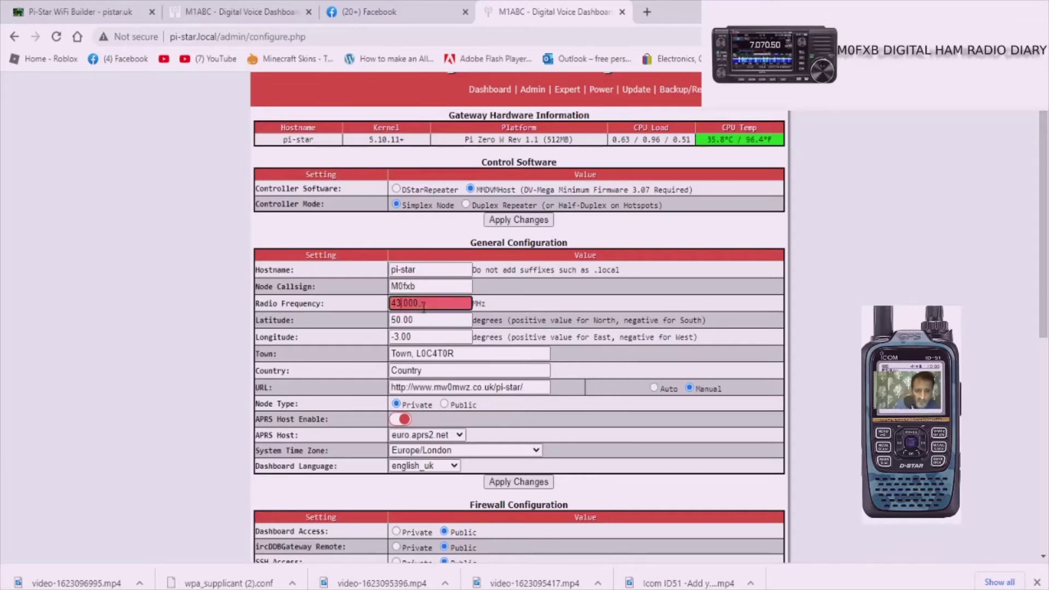
pyautogui.write('3')
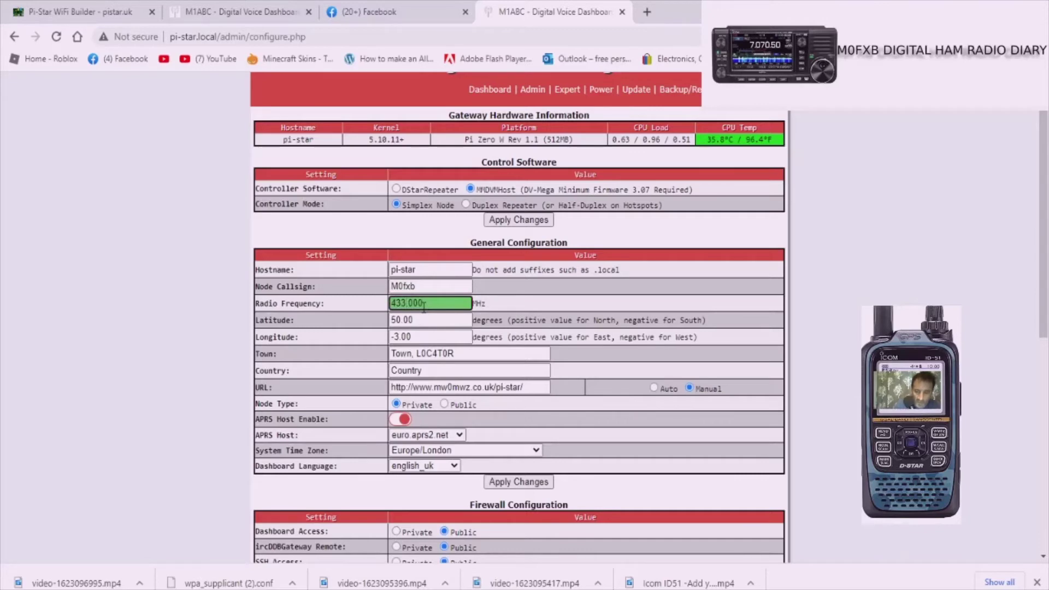
pyautogui.write('.550.')
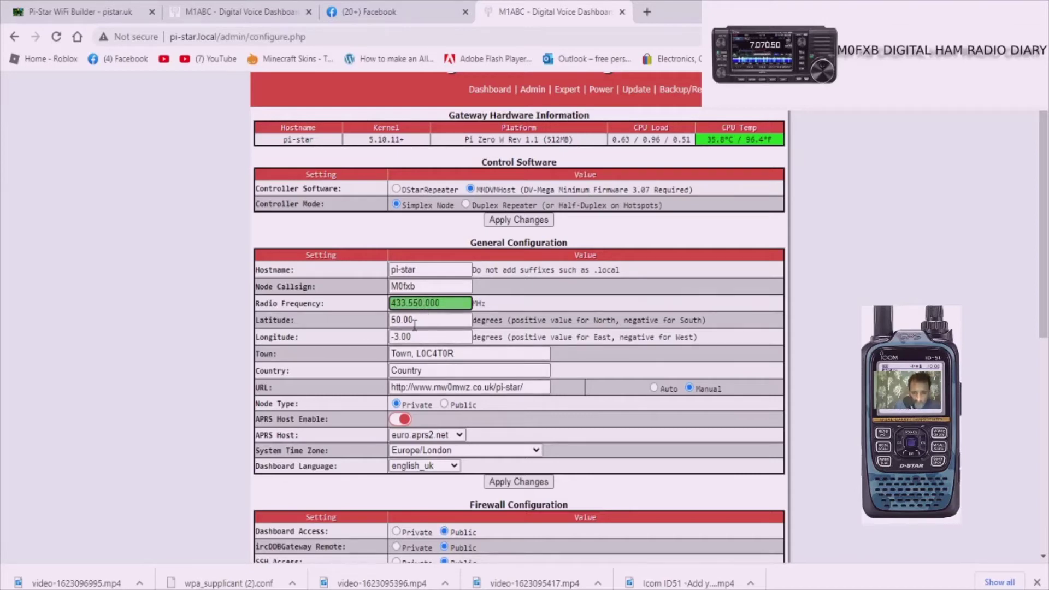
# Step: Correct the callsign to capitals and apply the General Configuration changes
pyautogui.scroll(-2, 544, 400)
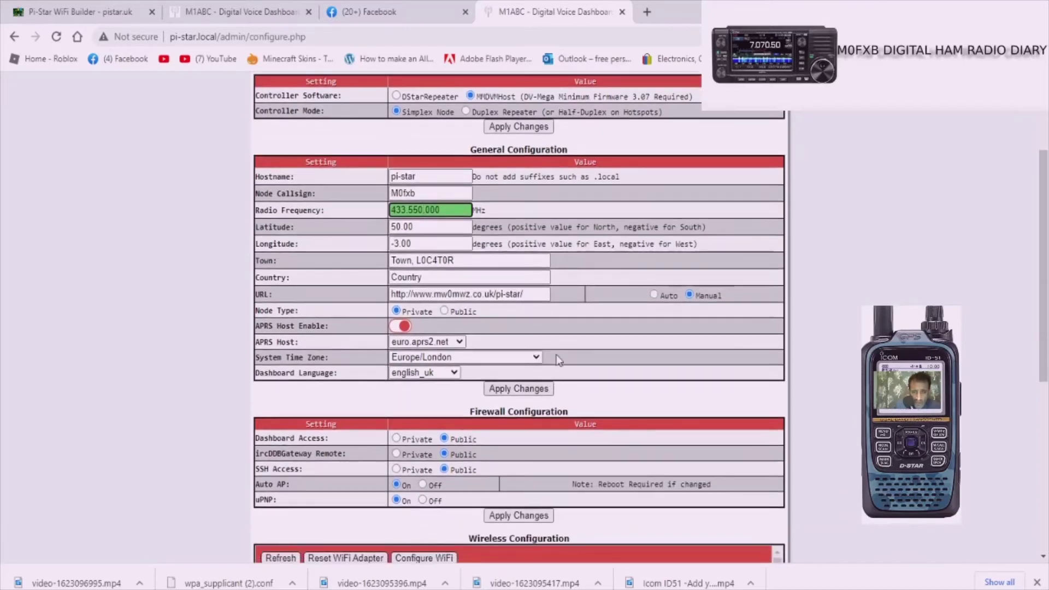
pyautogui.scroll(-3, 559, 360)
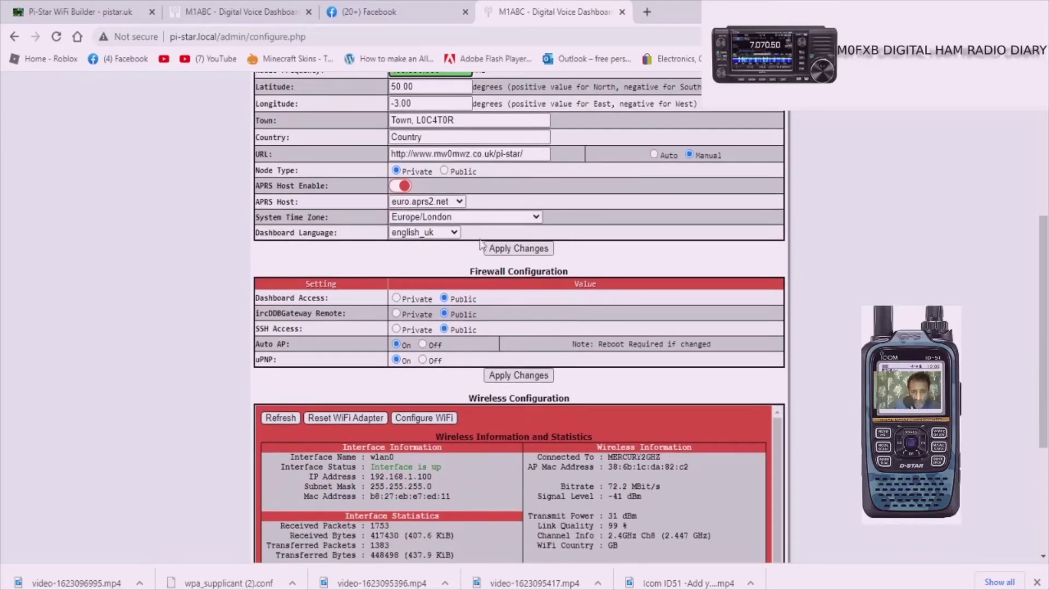
pyautogui.scroll(6, 481, 348)
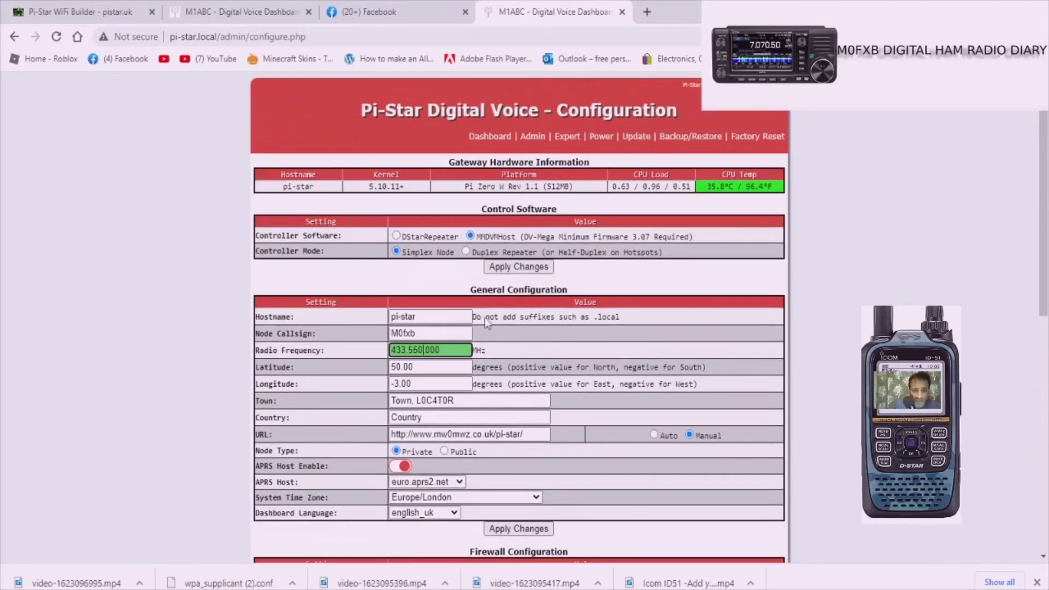
pyautogui.scroll(-6, 490, 305)
pyautogui.scroll(5, 400, 259)
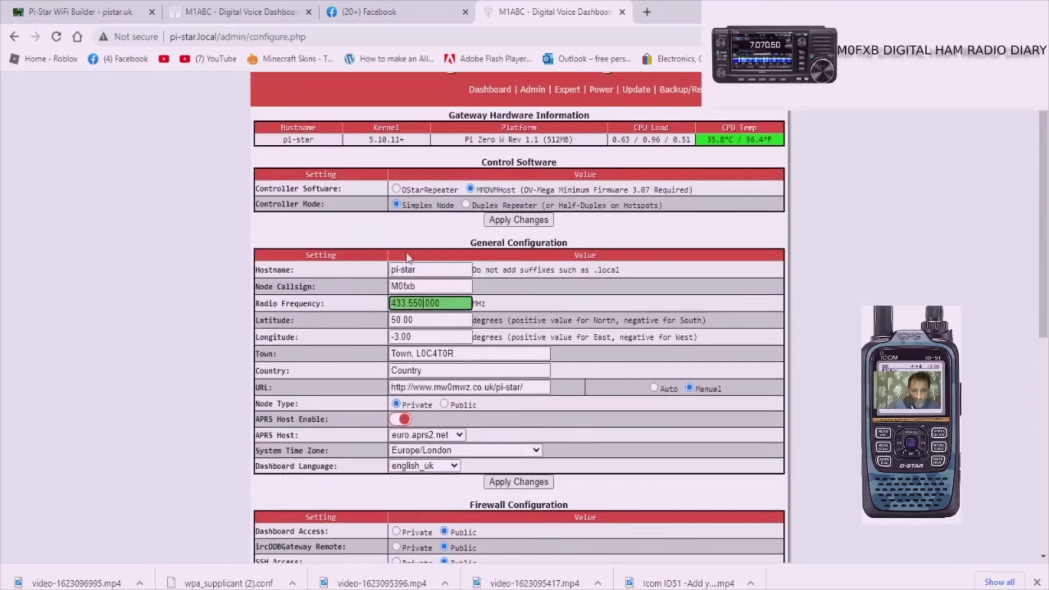
pyautogui.click(421, 287)
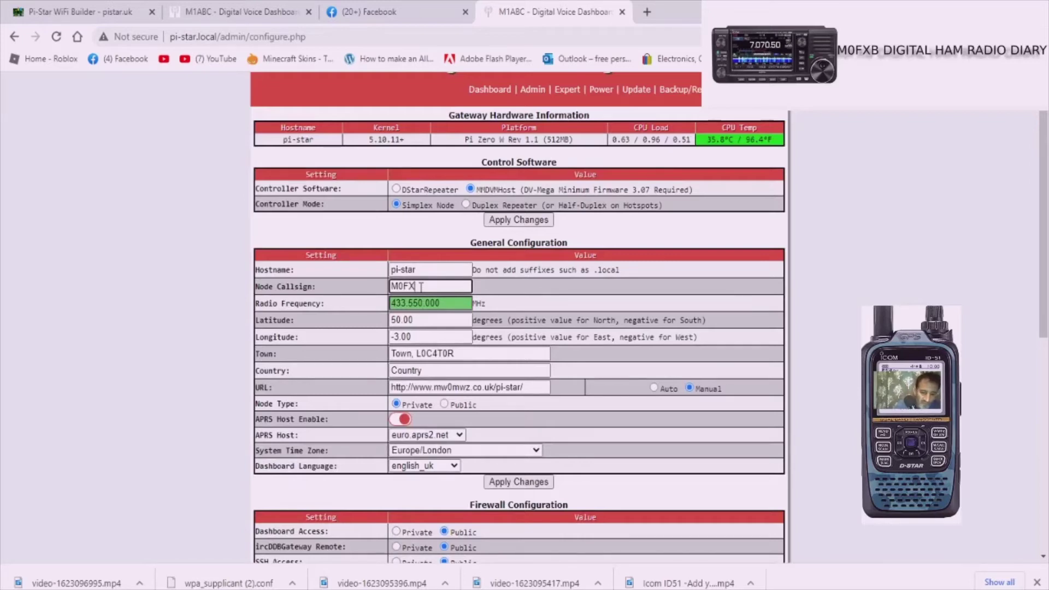
pyautogui.click(531, 482)
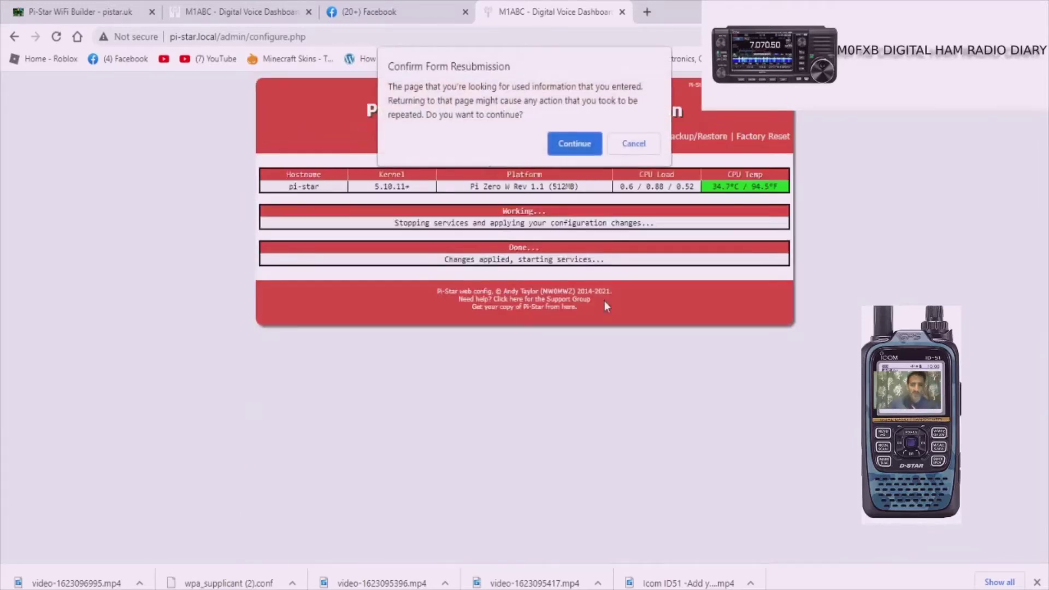
# Step: Confirm the form resubmission and dismiss the modem-selection alert after reload
pyautogui.click(574, 143)
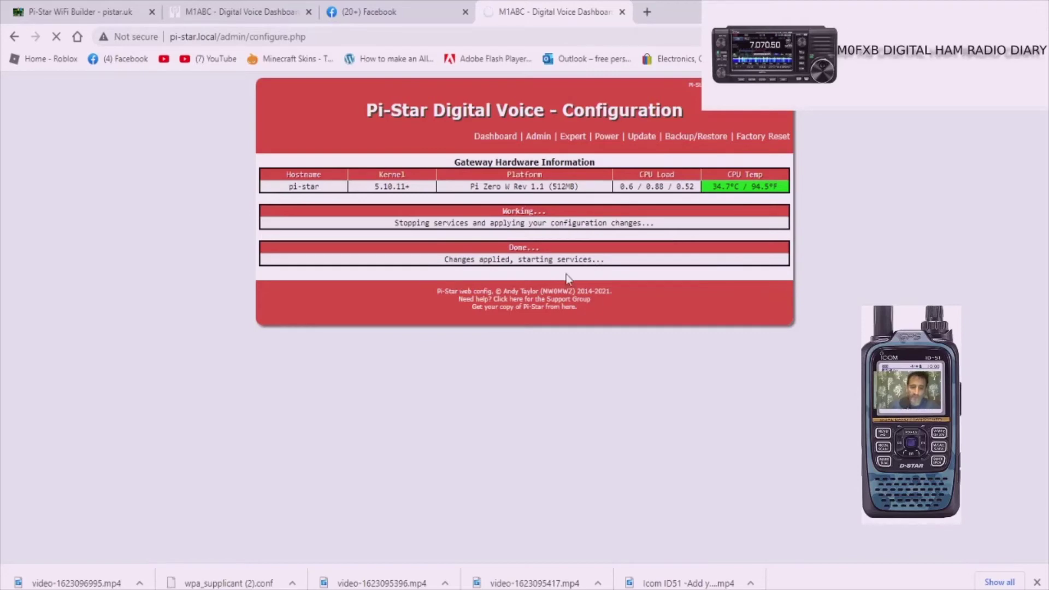
pyautogui.press('Return')
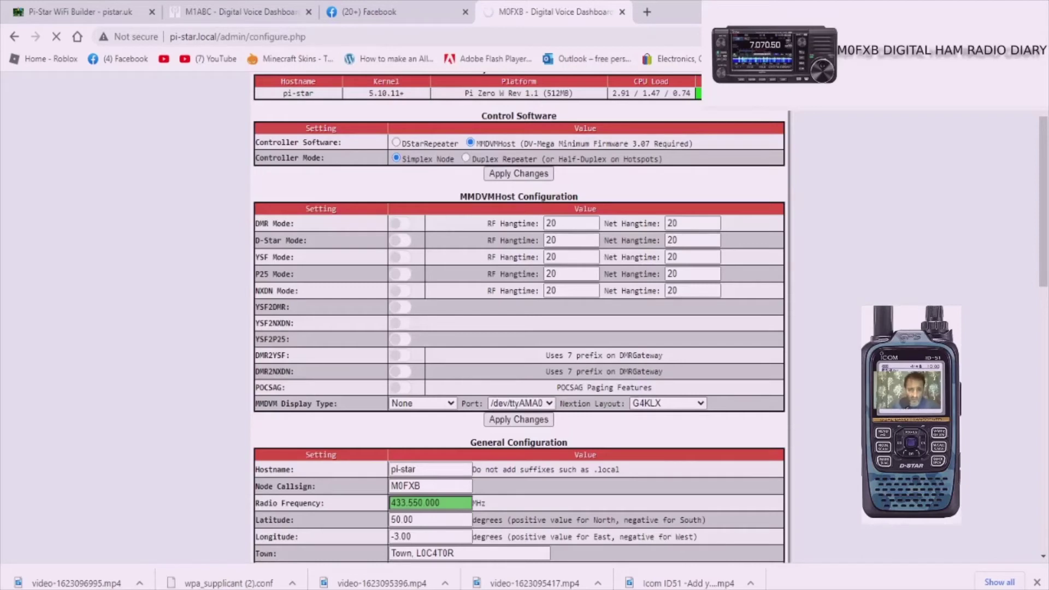
# Step: Close the alert, switch on D-Star Mode and set MMDVM Display Type to OLED Type 3
pyautogui.scroll(2, 211, 549)
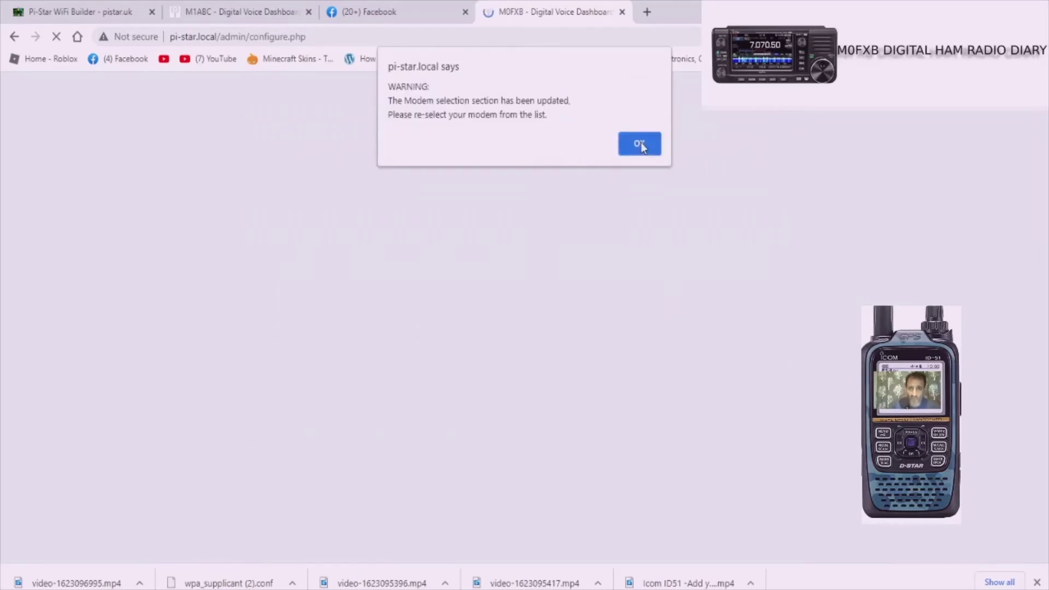
pyautogui.click(640, 144)
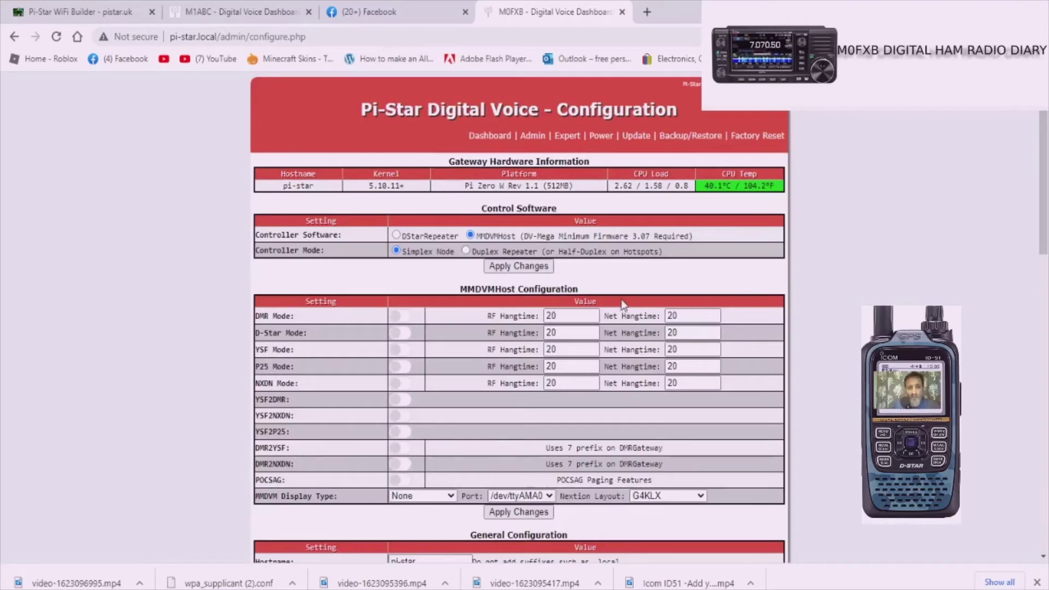
pyautogui.scroll(-3, 614, 293)
pyautogui.scroll(3, 335, 350)
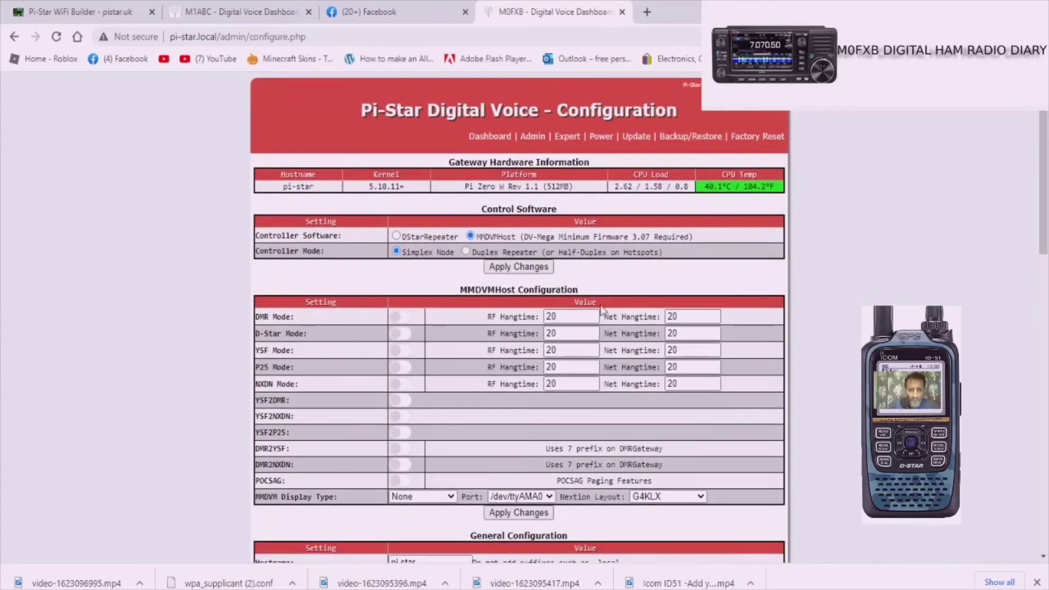
pyautogui.click(410, 337)
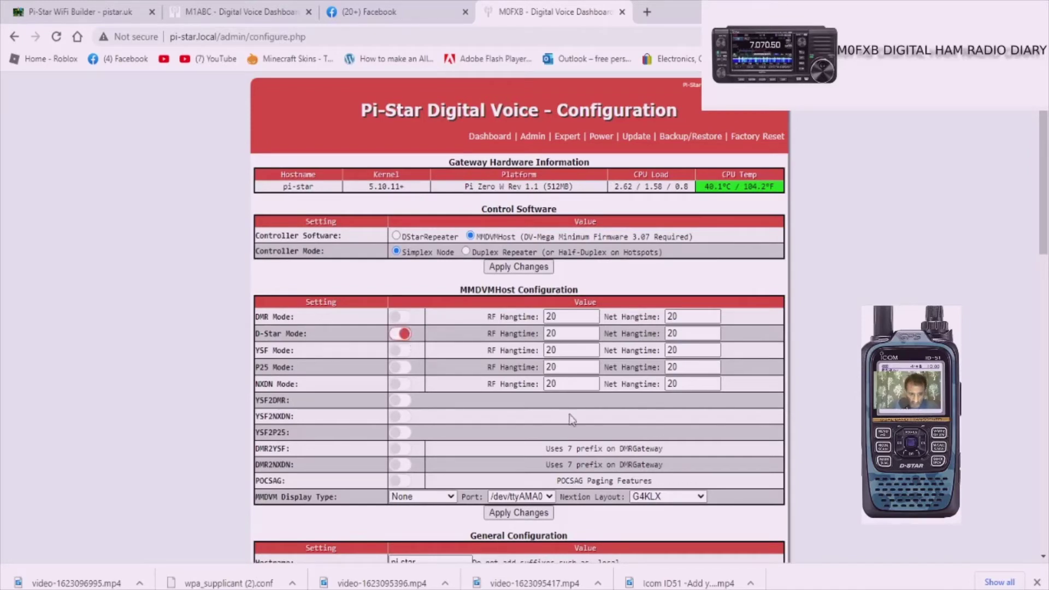
pyautogui.scroll(-2, 614, 413)
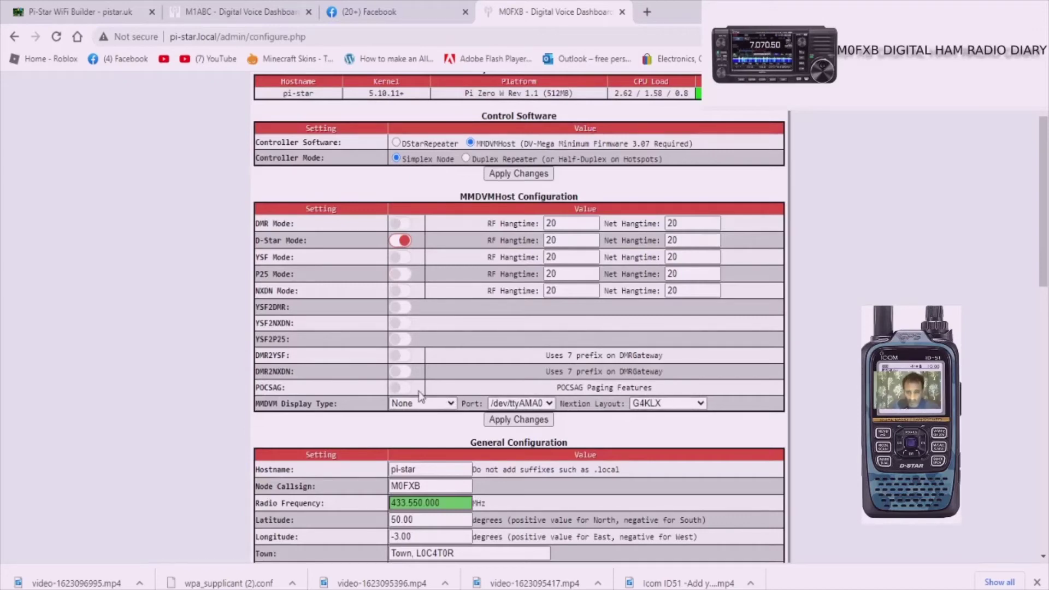
pyautogui.click(452, 404)
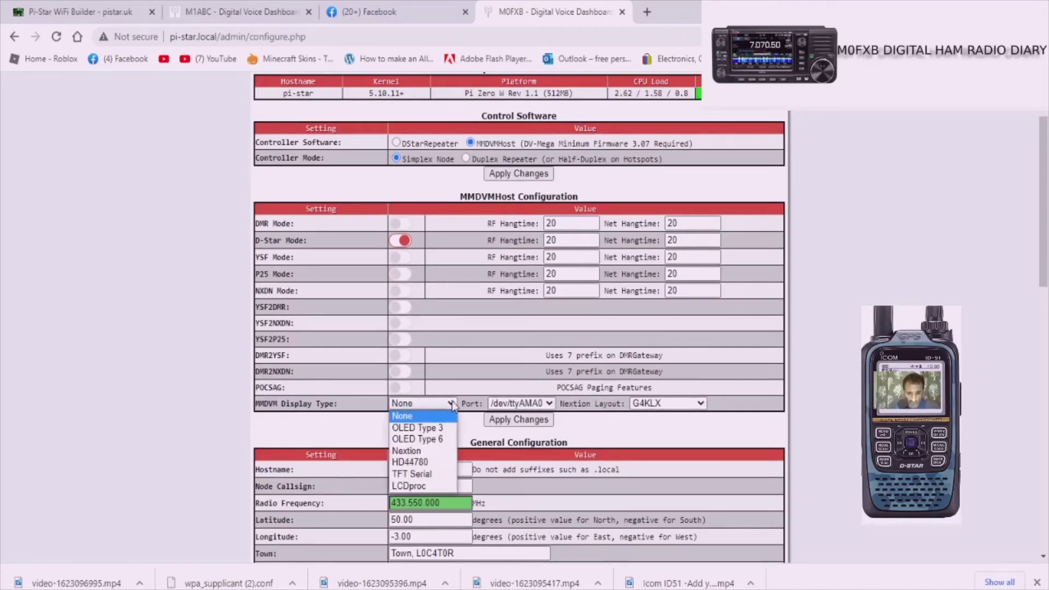
pyautogui.click(435, 429)
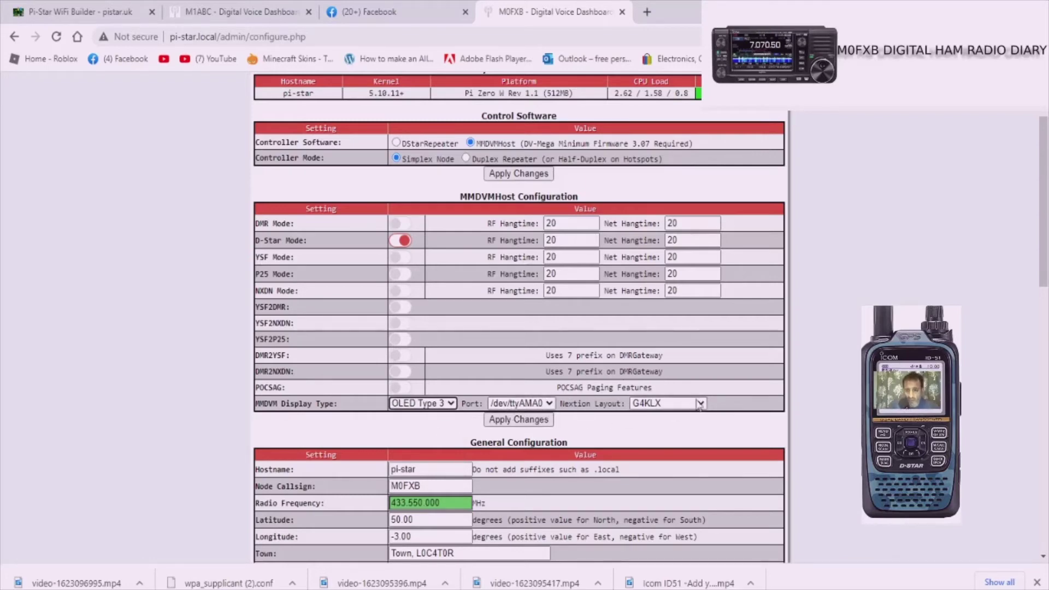
# Step: Choose STM32-DVM / MMDVM_HS - Raspberry Pi Hat (GPIO) from the Radio/Modem Type list
pyautogui.scroll(-3, 584, 316)
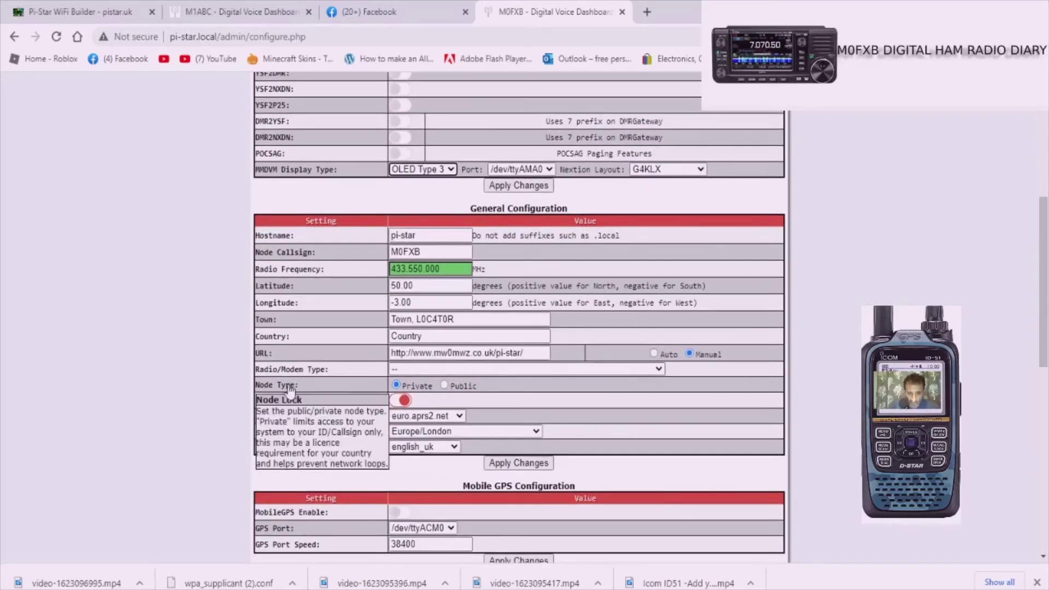
pyautogui.scroll(1, 543, 275)
pyautogui.scroll(-3, 542, 275)
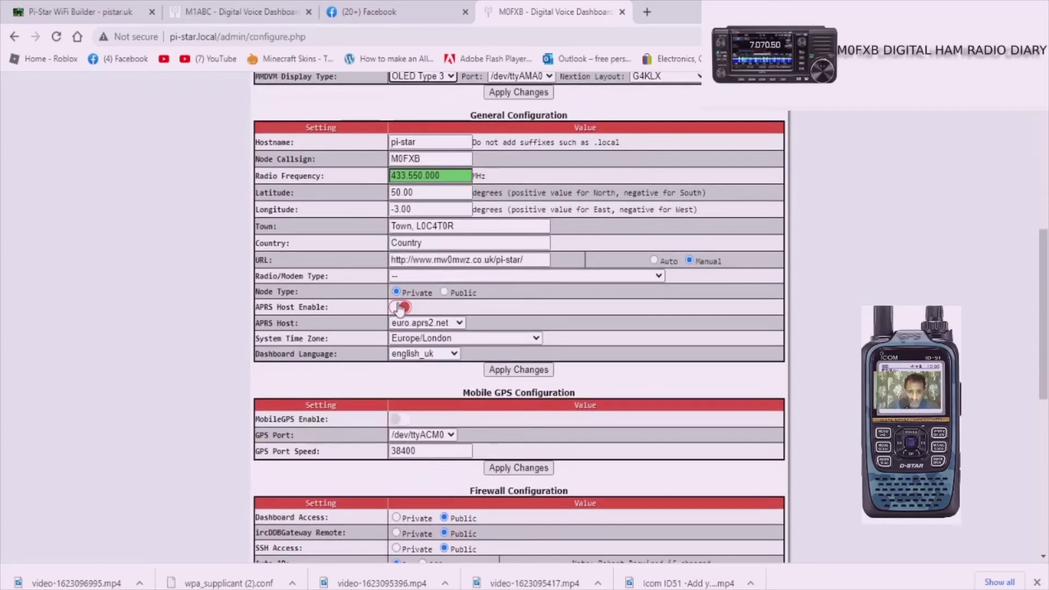
pyautogui.scroll(1, 440, 250)
pyautogui.scroll(1, 440, 250)
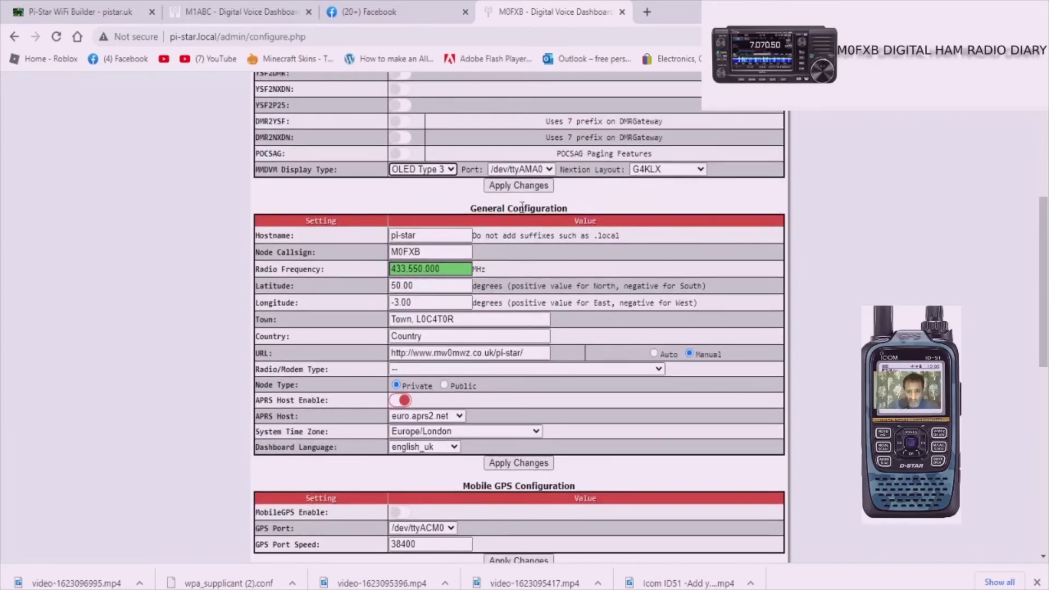
pyautogui.moveTo(294, 373)
pyautogui.click(659, 370)
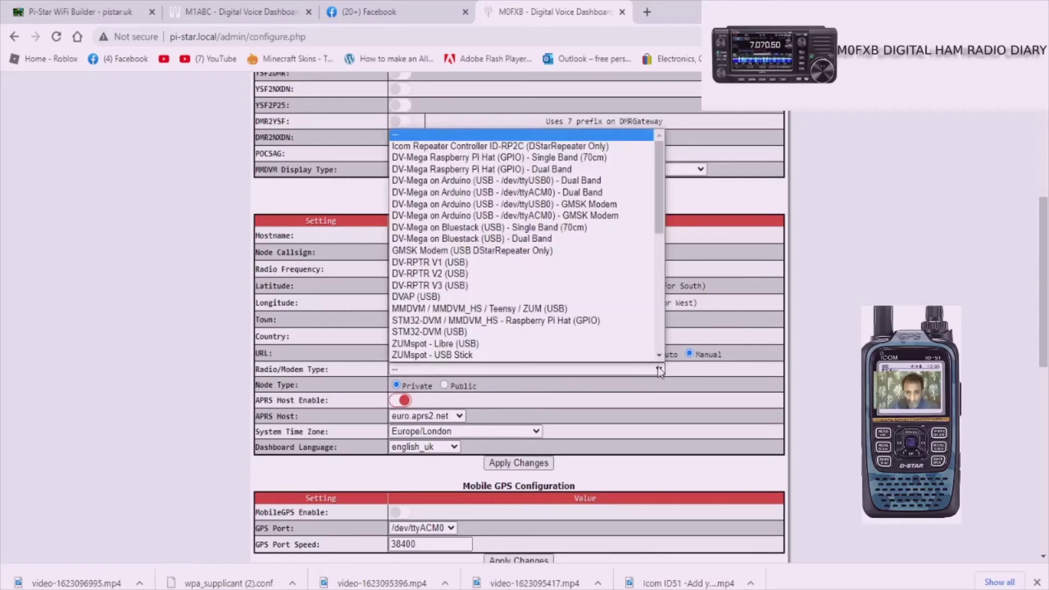
pyautogui.scroll(-1, 601, 341)
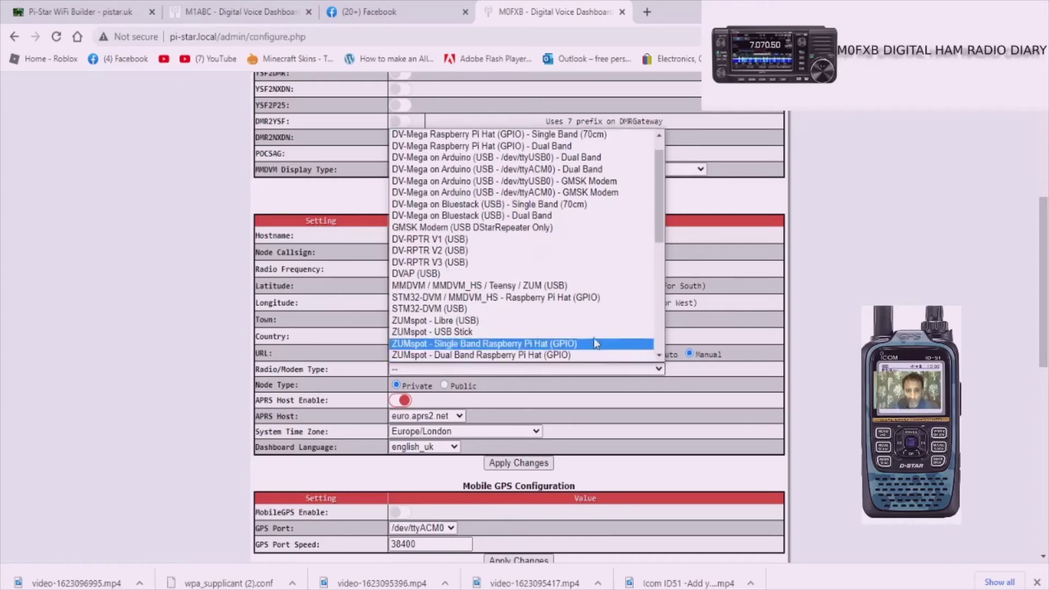
pyautogui.click(574, 299)
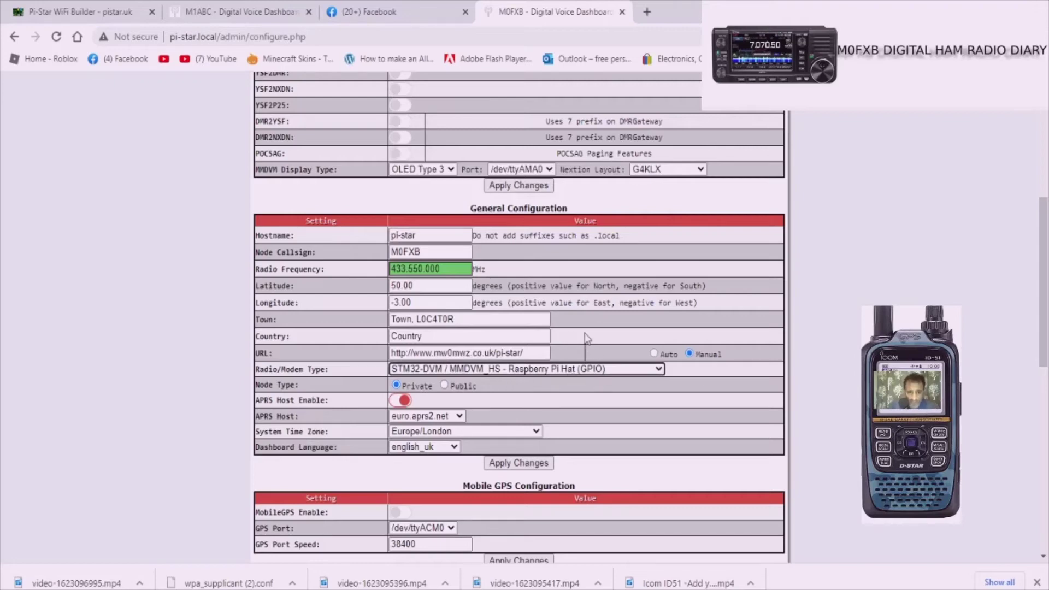
# Step: Apply the changes in the MMDVMHost section so the STM32-DVM modem setting is saved
pyautogui.scroll(3, 566, 381)
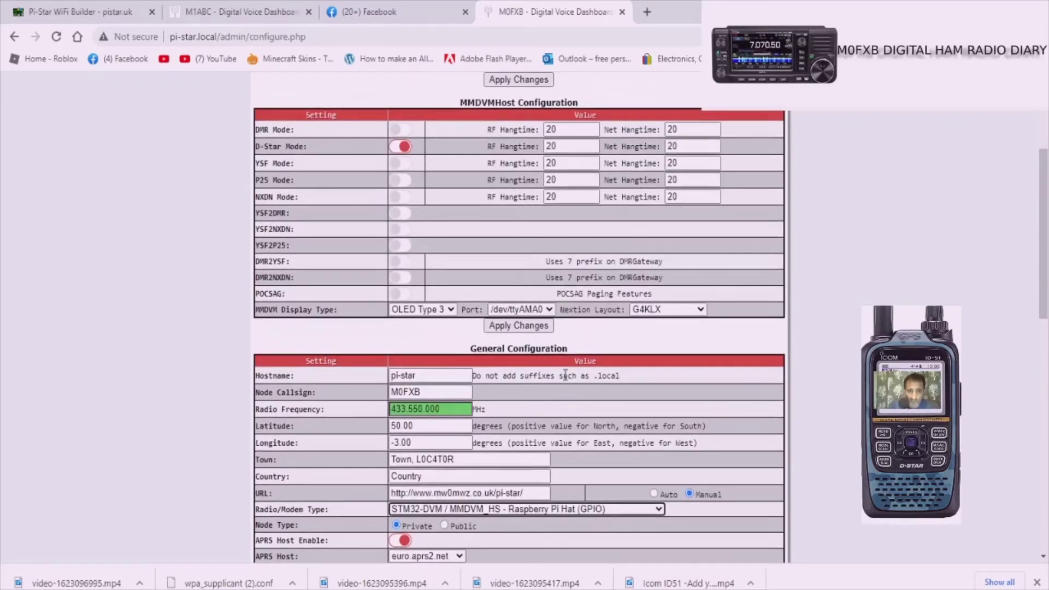
pyautogui.scroll(4, 566, 375)
pyautogui.scroll(-7, 566, 374)
pyautogui.scroll(-4, 566, 377)
pyautogui.scroll(8, 566, 378)
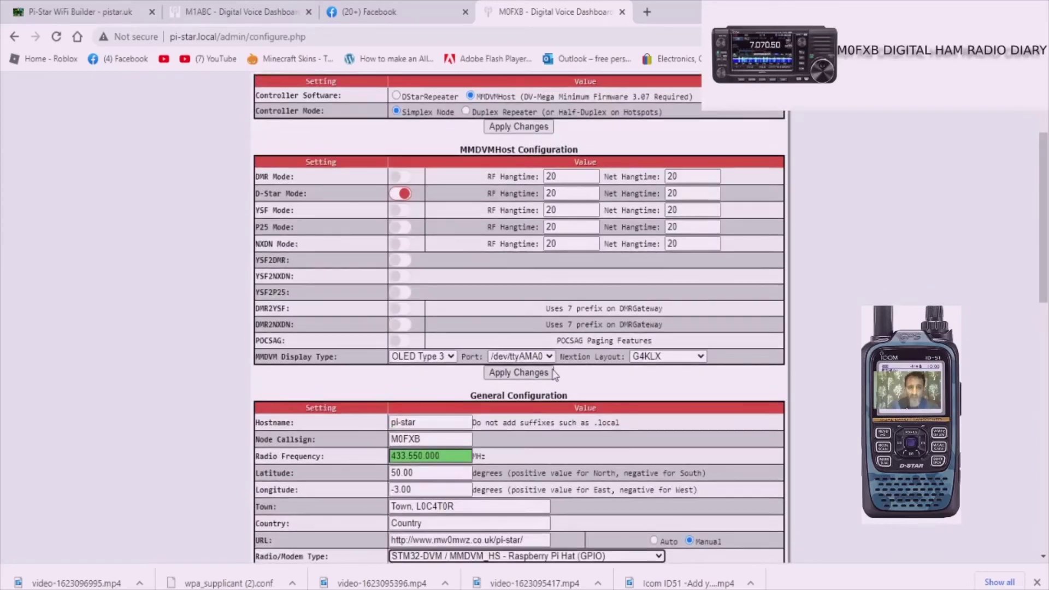
pyautogui.scroll(2, 563, 377)
pyautogui.scroll(-3, 585, 343)
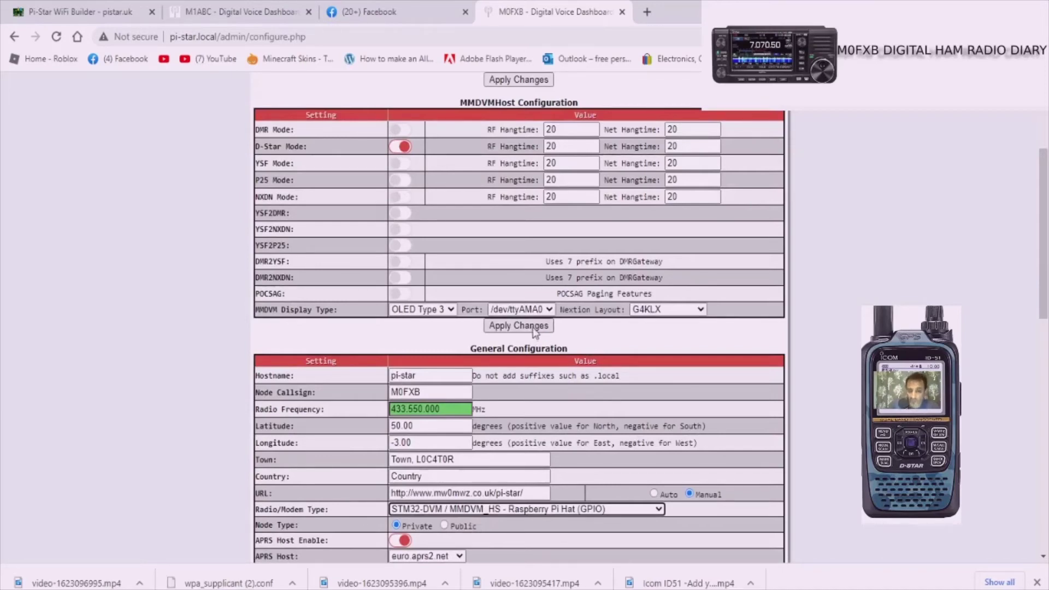
pyautogui.scroll(-3, 534, 331)
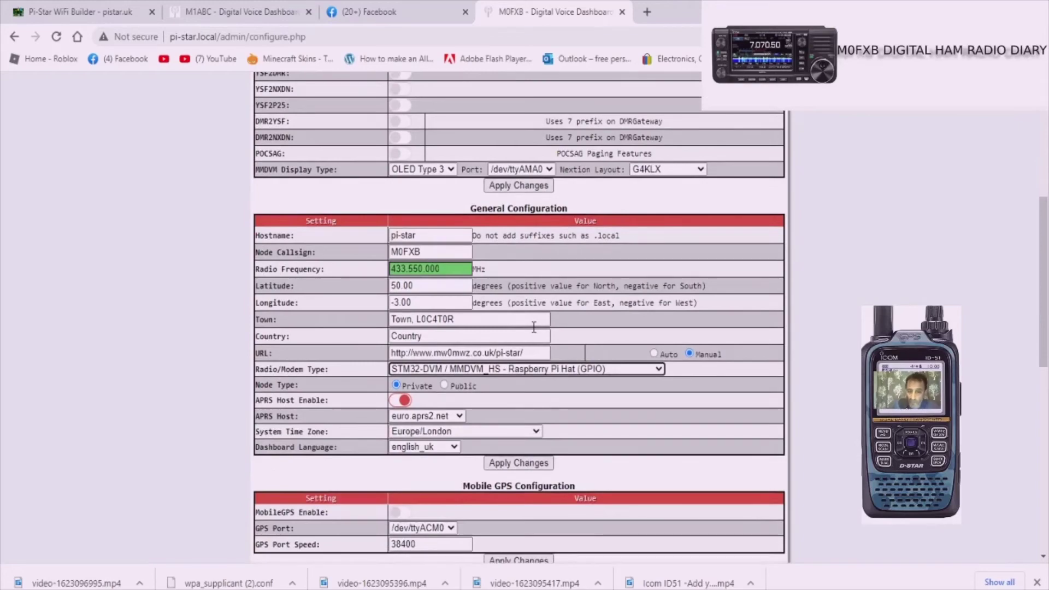
pyautogui.scroll(-4, 535, 327)
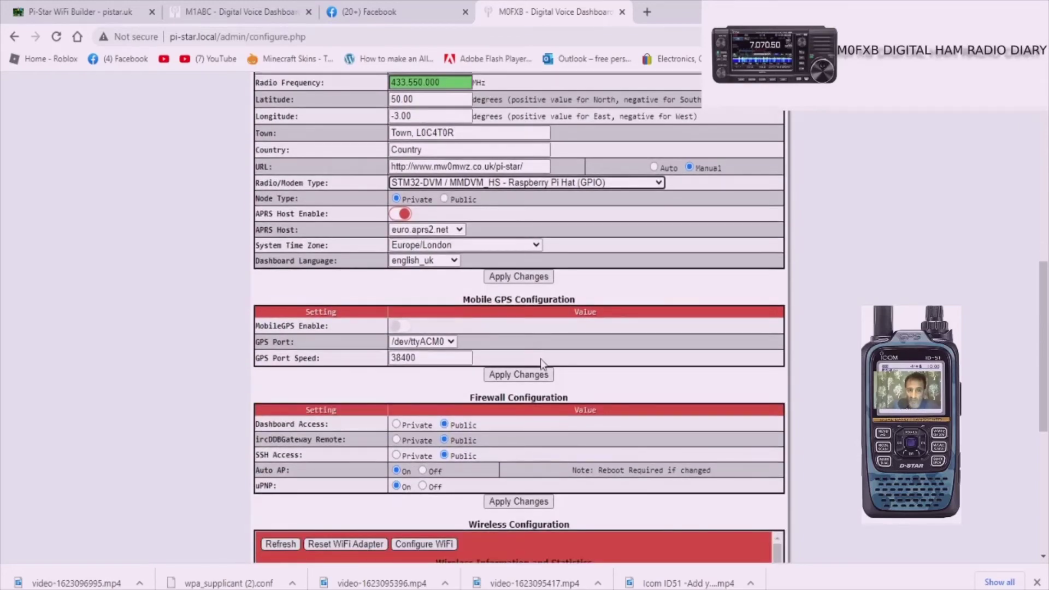
pyautogui.scroll(6, 538, 364)
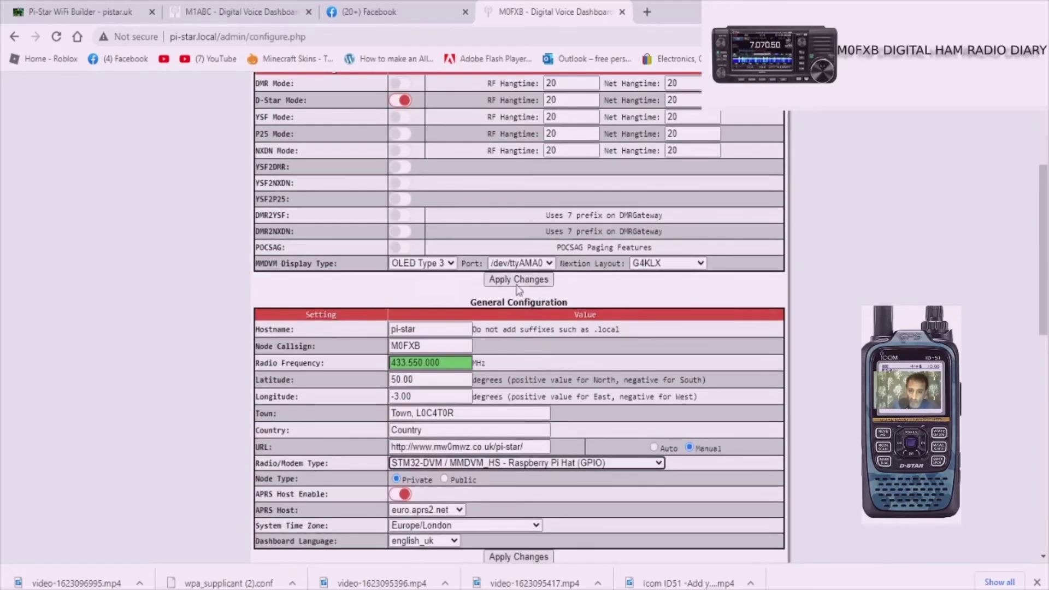
pyautogui.click(508, 281)
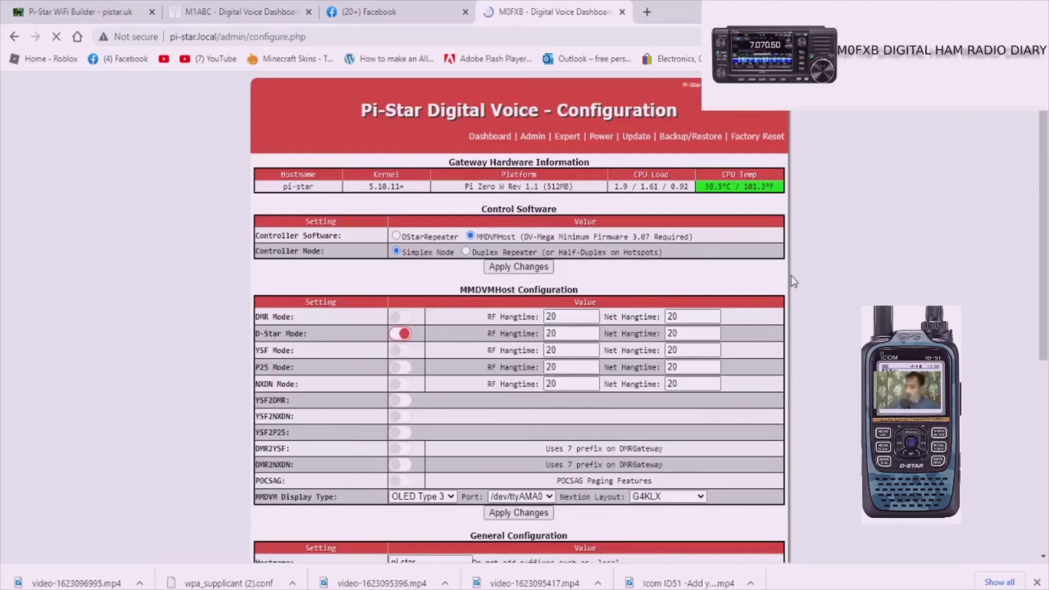
pyautogui.scroll(-2, 615, 356)
pyautogui.scroll(2, 617, 355)
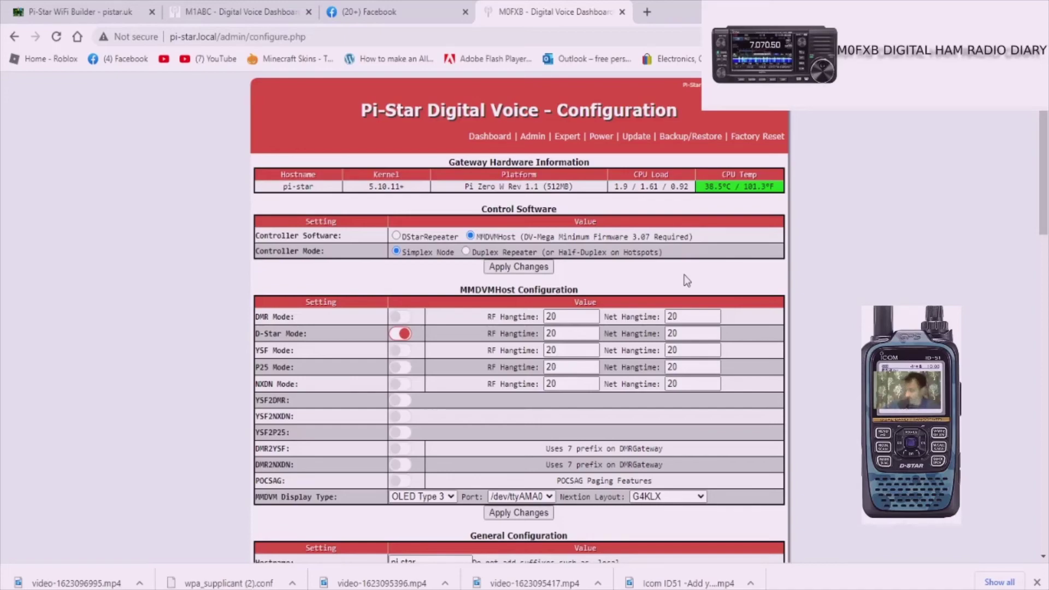
pyautogui.scroll(-3, 610, 343)
pyautogui.scroll(3, 610, 343)
pyautogui.scroll(-2, 535, 318)
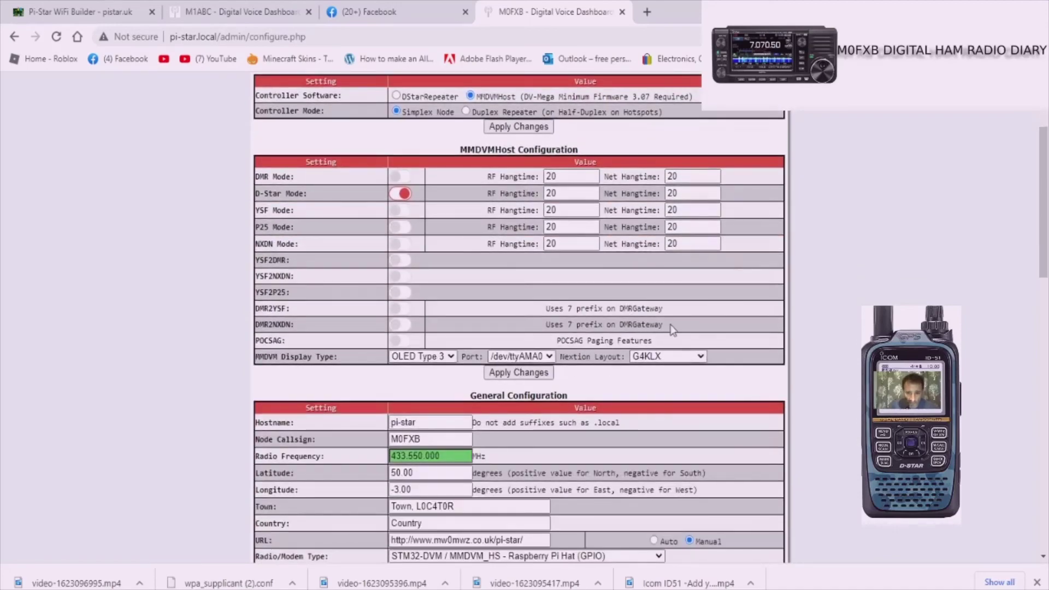
pyautogui.scroll(-3, 672, 328)
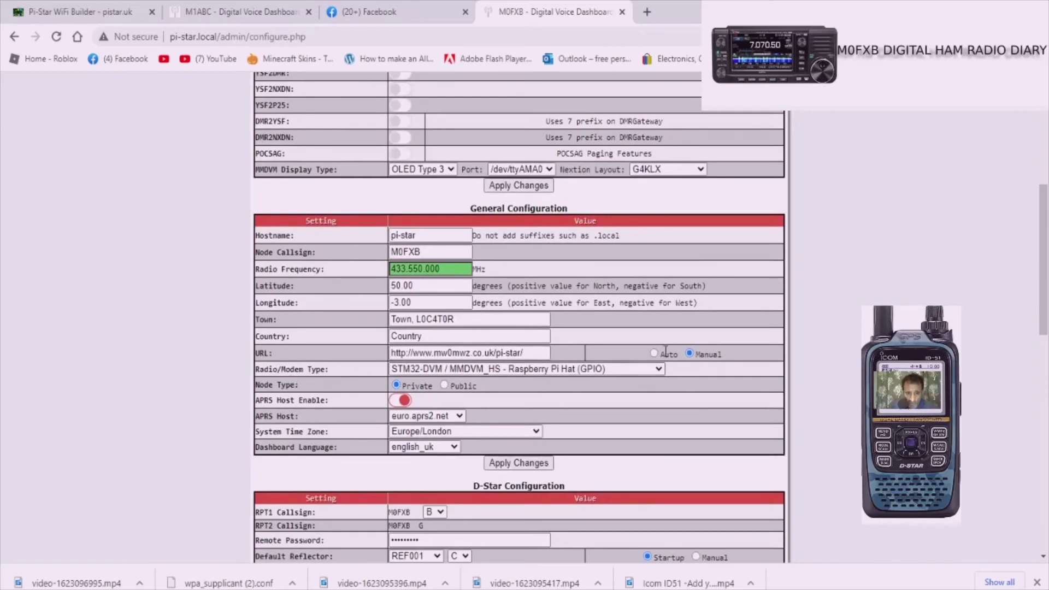
pyautogui.scroll(-4, 667, 347)
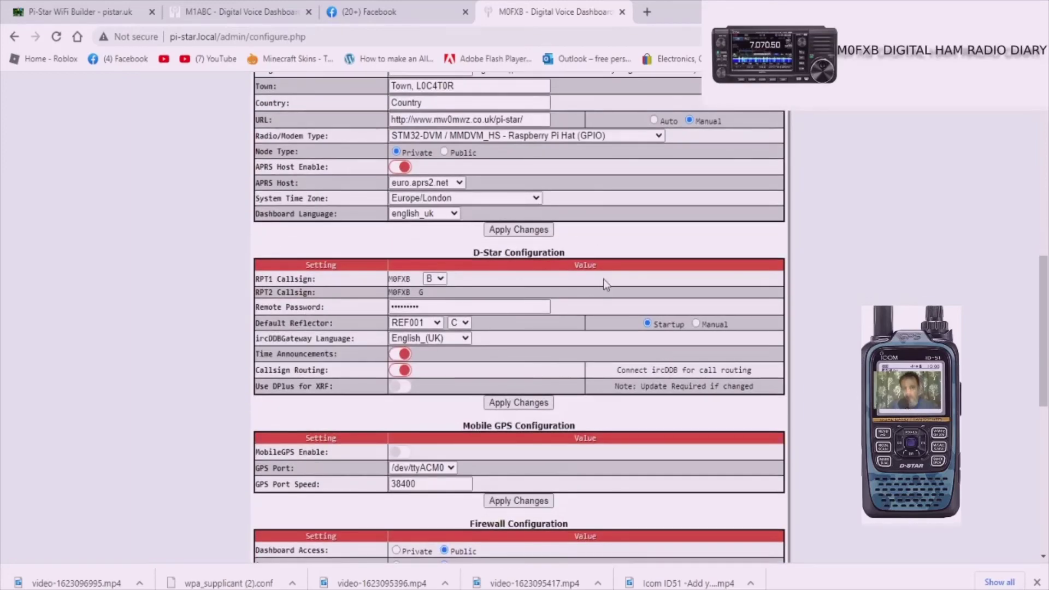
pyautogui.scroll(4, 552, 243)
pyautogui.scroll(7, 558, 247)
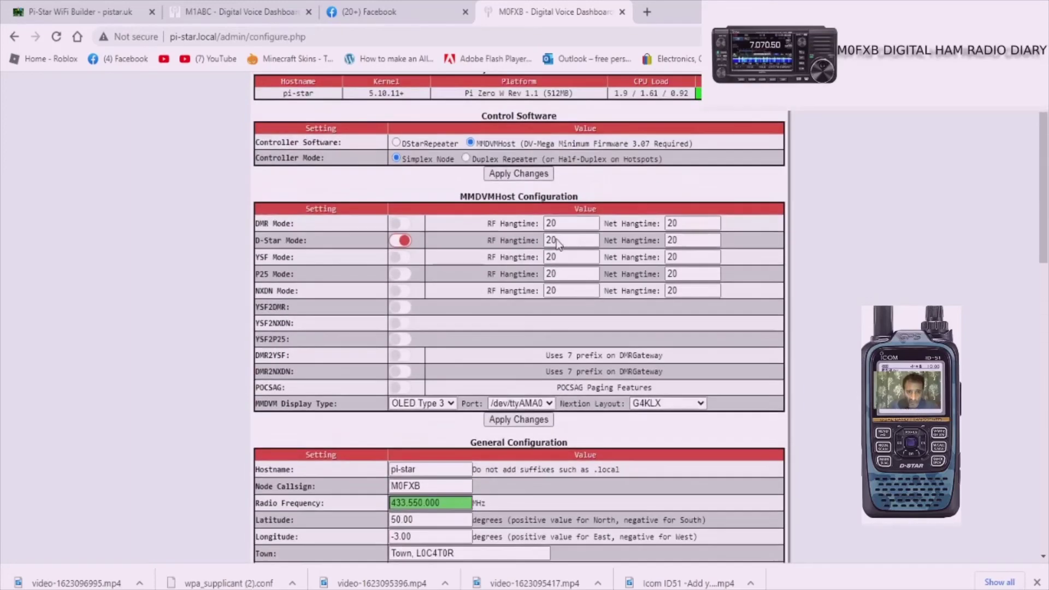
pyautogui.scroll(-6, 563, 246)
pyautogui.scroll(-4, 563, 247)
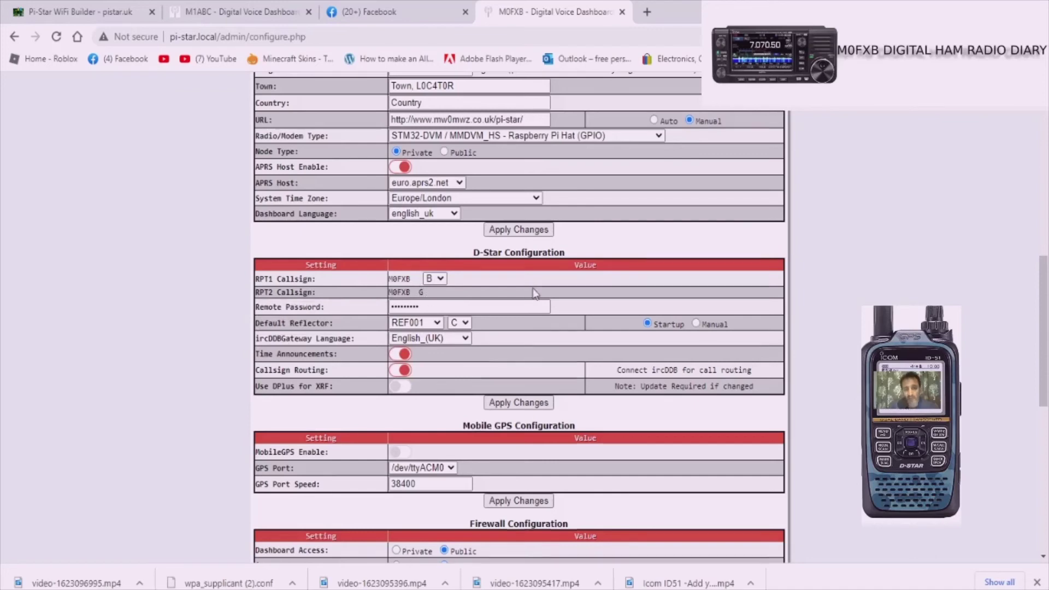
pyautogui.scroll(-1, 534, 294)
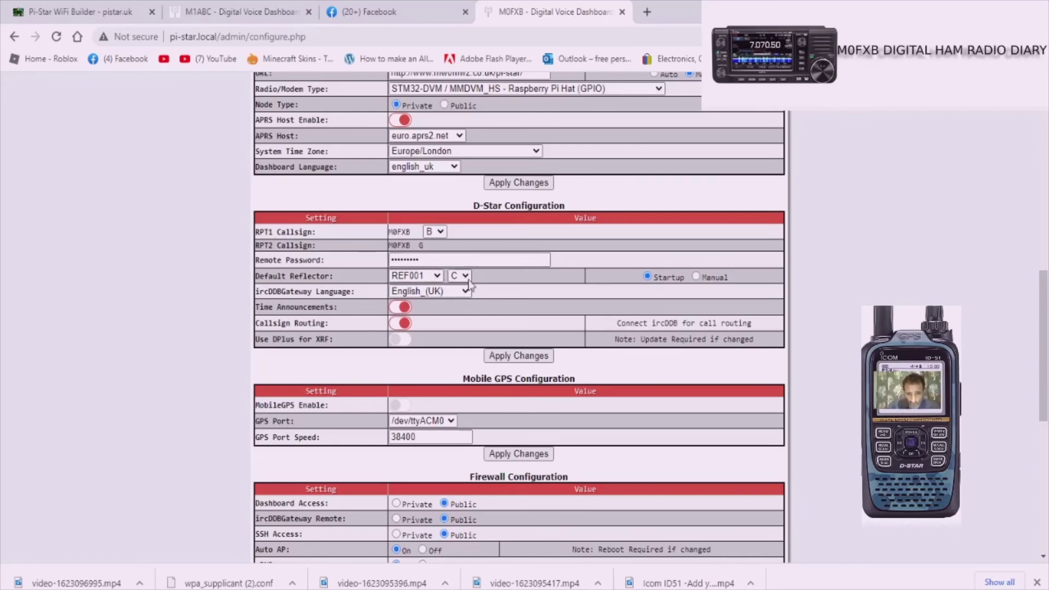
pyautogui.click(438, 276)
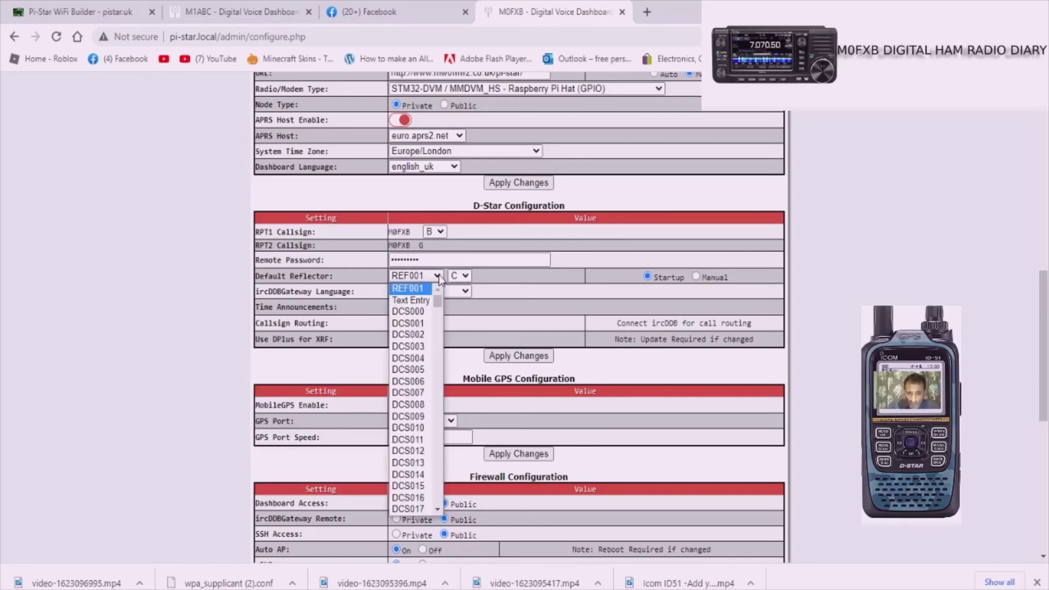
pyautogui.click(438, 275)
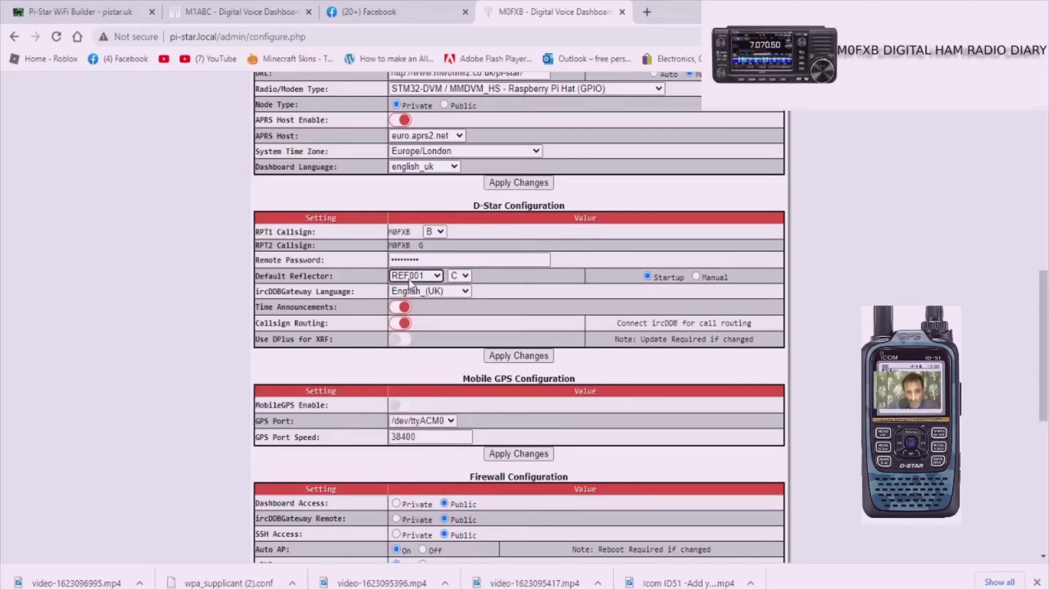
pyautogui.click(466, 275)
pyautogui.click(469, 278)
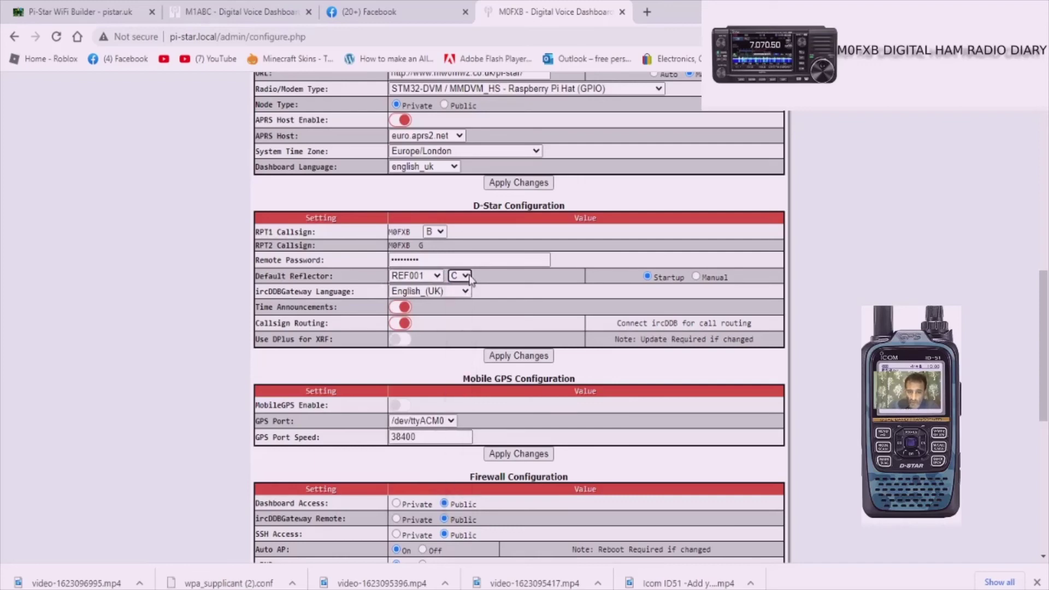